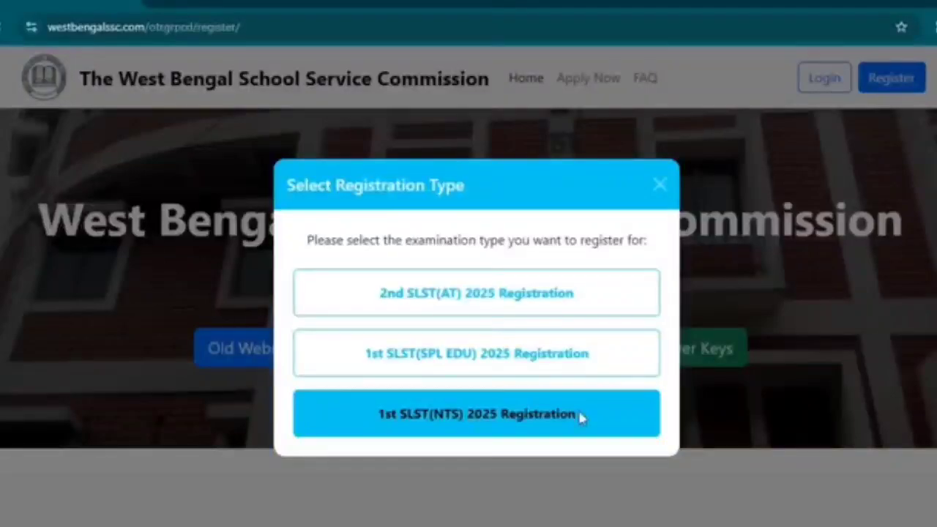
# Open the 1st SLST(NTS) 2025 Registration form and go to its basic information section.
pyautogui.click(579, 415)
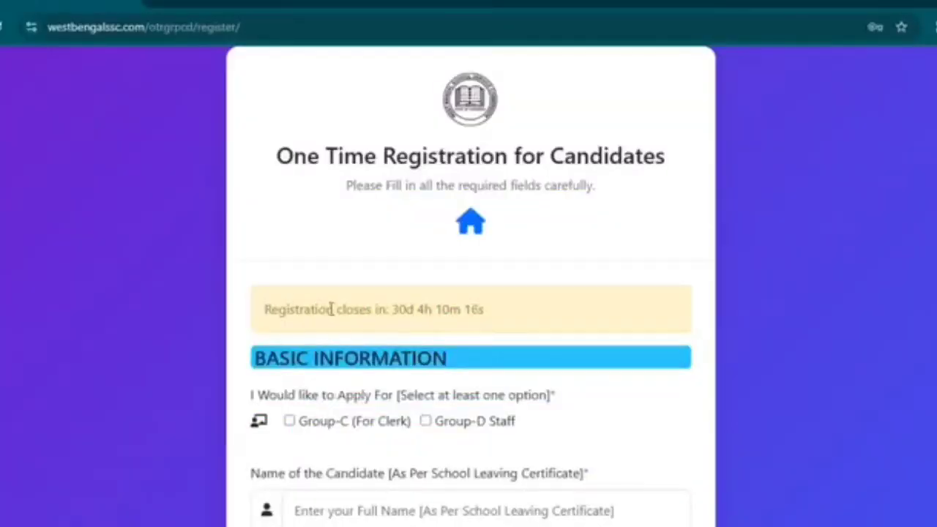
pyautogui.moveTo(264, 309); pyautogui.dragTo(513, 318)
pyautogui.scroll(-2, 500, 292)
pyautogui.scroll(-1, 105, 114)
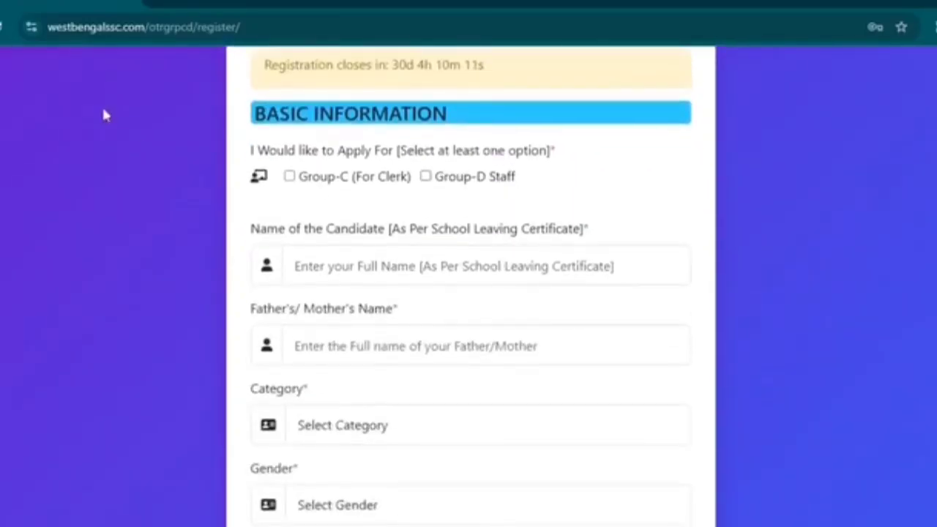
# Choose to apply for both Group-C (For Clerk) and Group-D Staff.
pyautogui.moveTo(251, 157); pyautogui.dragTo(573, 161)
pyautogui.moveTo(451, 153); pyautogui.dragTo(548, 157)
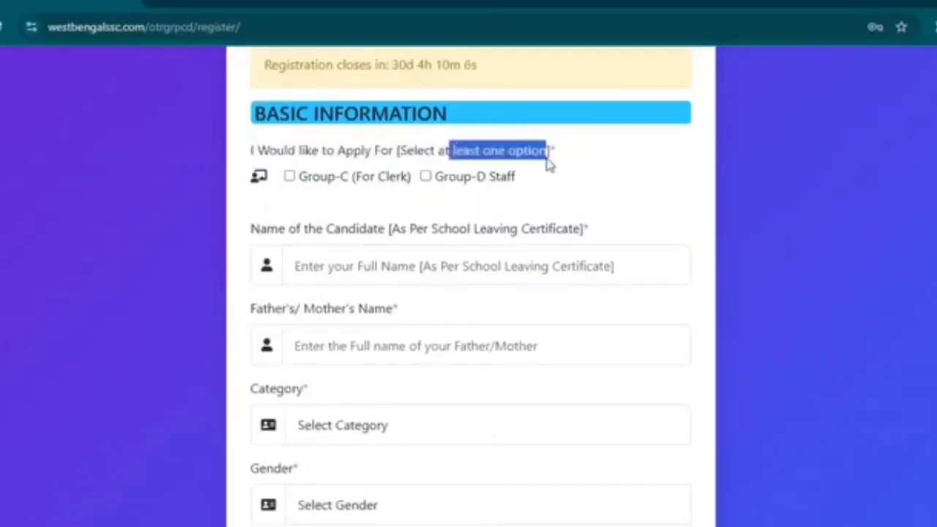
pyautogui.click(642, 139)
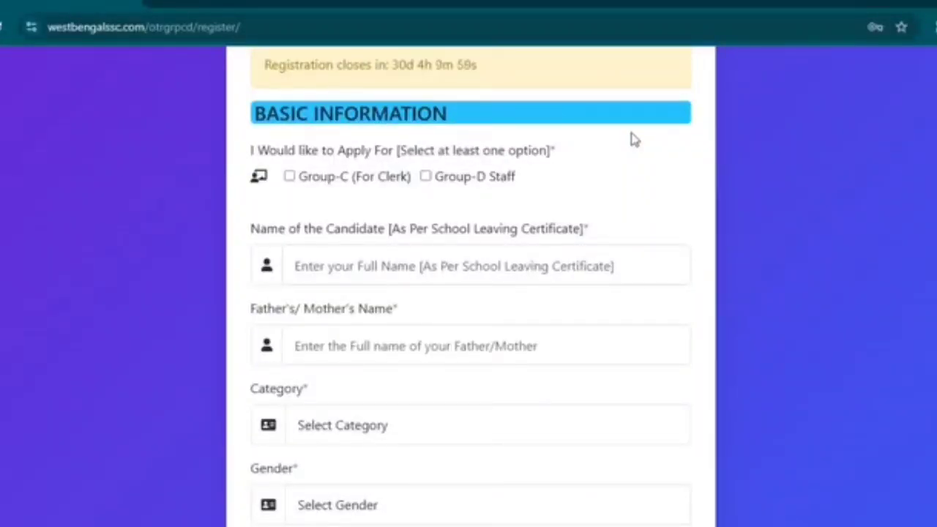
pyautogui.click(292, 180)
pyautogui.moveTo(251, 230); pyautogui.dragTo(592, 229)
pyautogui.click(568, 221)
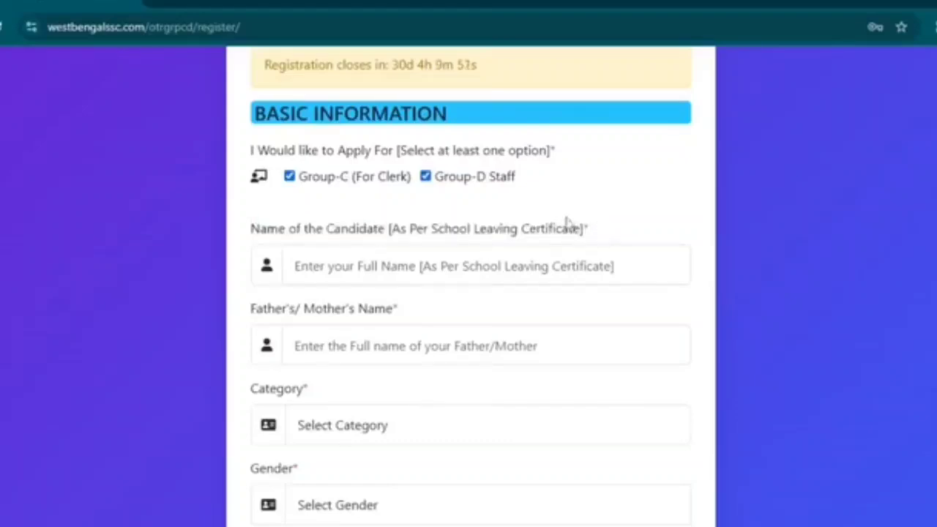
# Set the candidate's category to OBC-A and check the note on the caste certificate number.
pyautogui.scroll(-1, 358, 270)
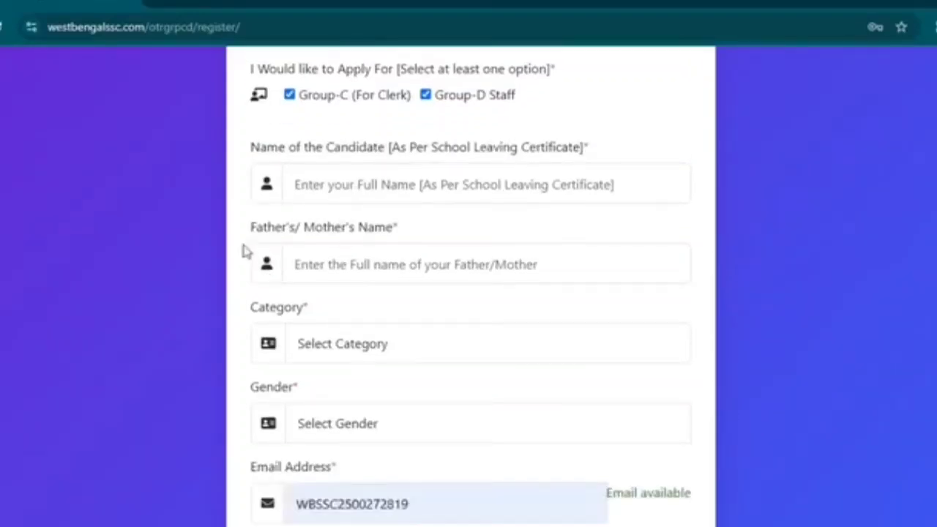
pyautogui.moveTo(249, 228); pyautogui.dragTo(393, 220)
pyautogui.click(408, 231)
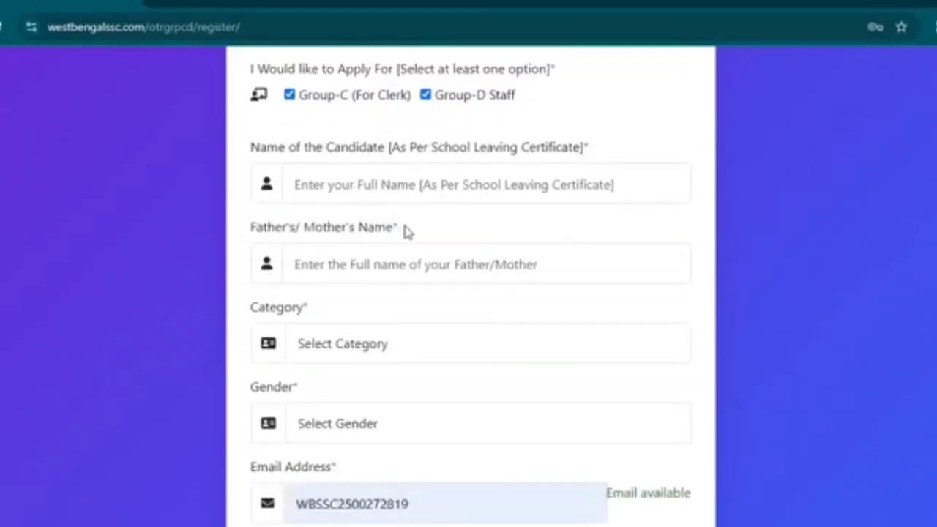
pyautogui.scroll(-1, 353, 249)
pyautogui.click(345, 268)
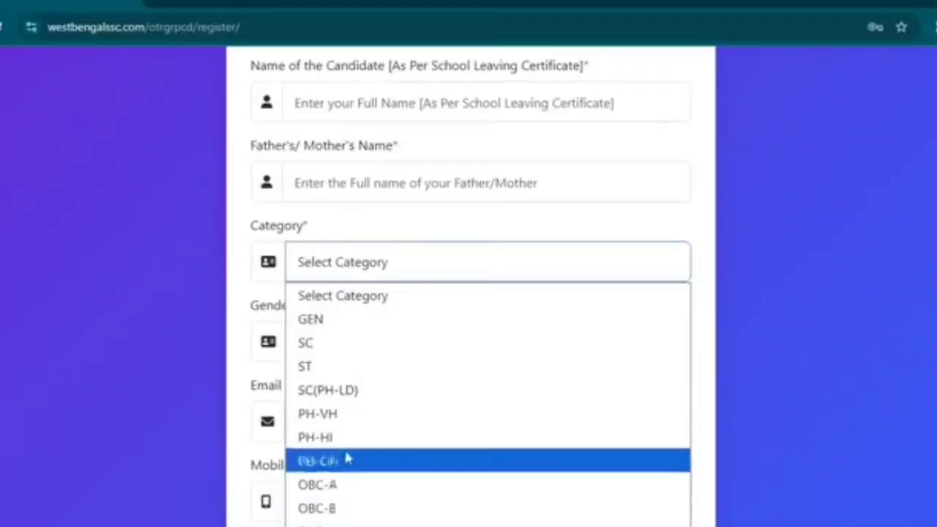
pyautogui.click(340, 491)
pyautogui.moveTo(242, 313); pyautogui.dragTo(626, 303)
pyautogui.click(614, 315)
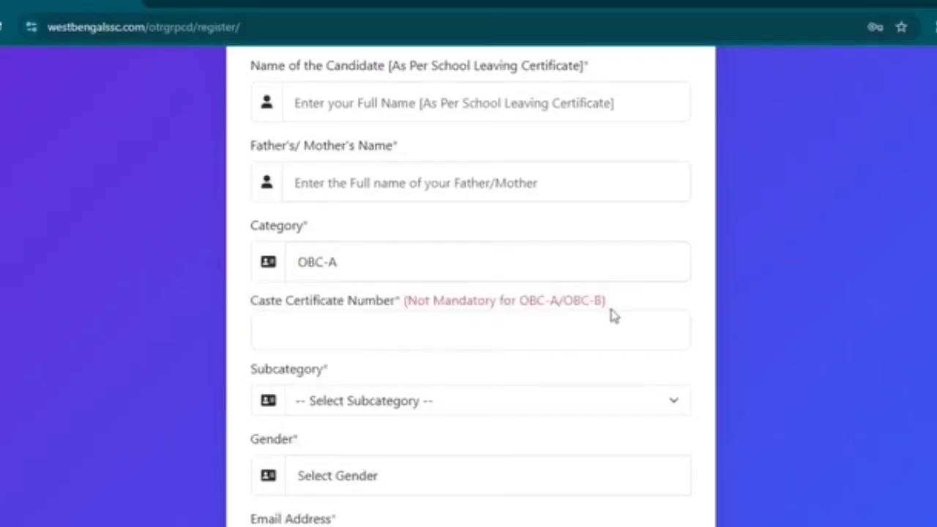
pyautogui.tripleClick(253, 304)
pyautogui.click(320, 310)
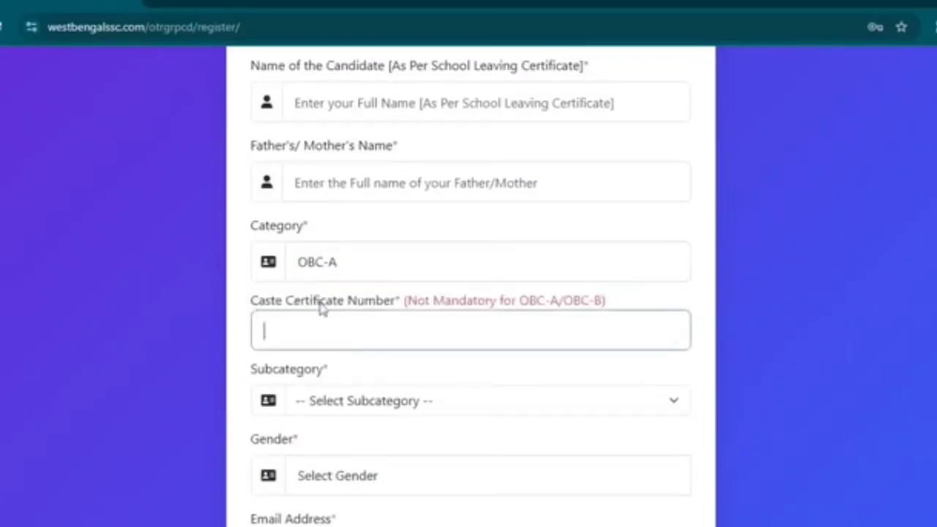
# Try the SC and ST categories, return to OBC-A, and reread the caste certificate number note.
pyautogui.click(314, 267)
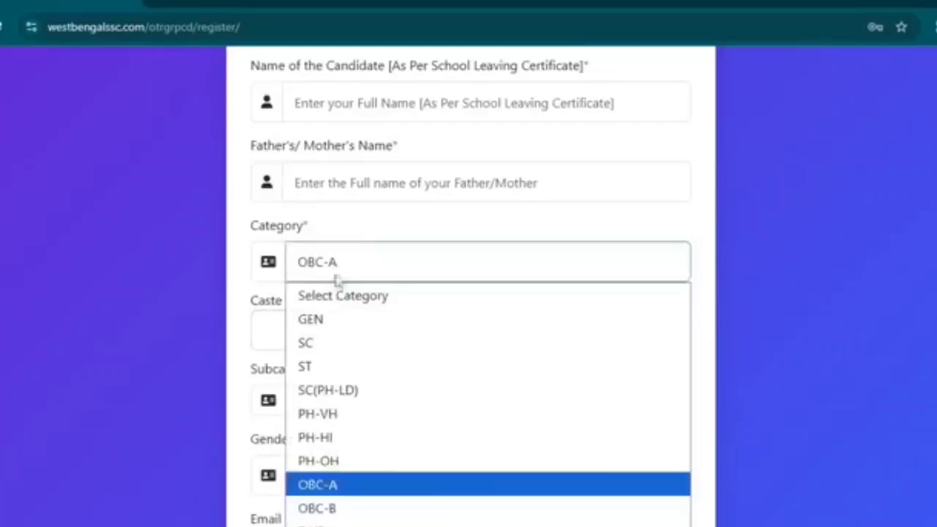
pyautogui.click(333, 342)
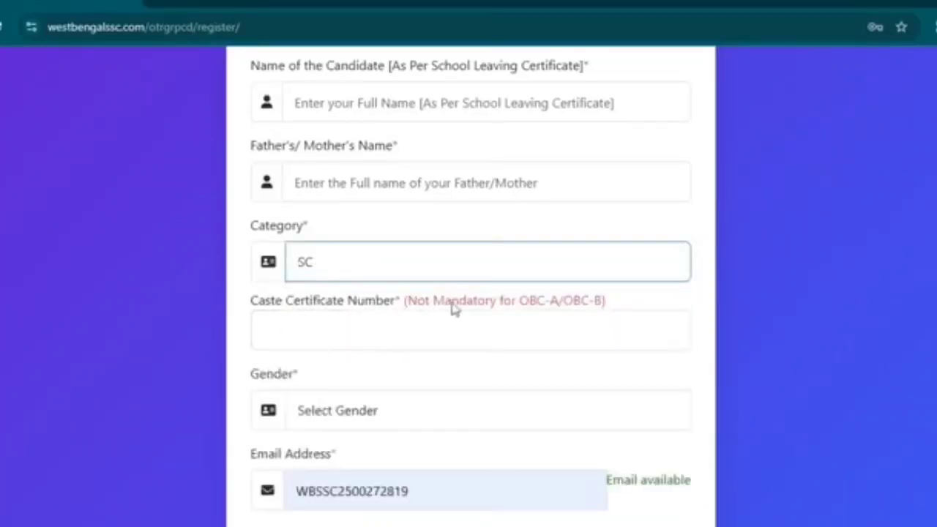
pyautogui.click(340, 265)
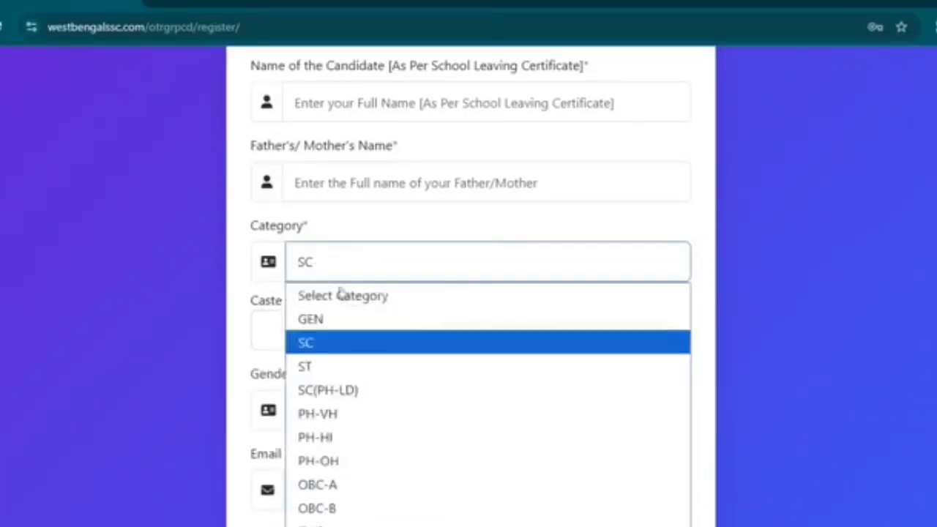
pyautogui.click(320, 367)
pyautogui.click(380, 272)
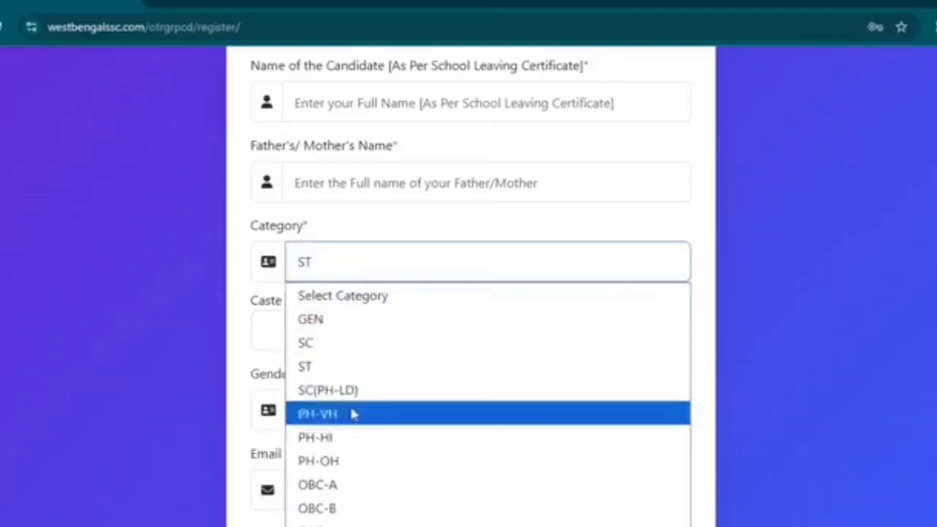
pyautogui.click(331, 486)
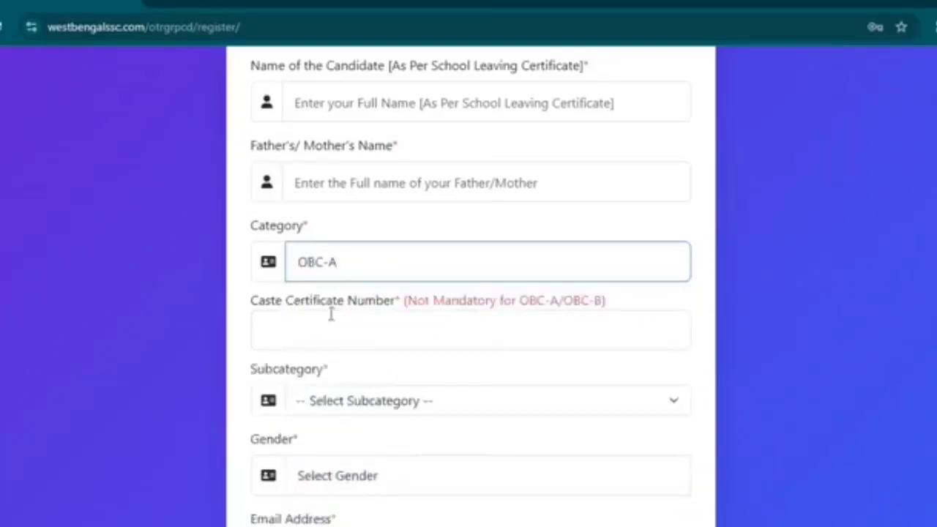
pyautogui.moveTo(261, 311); pyautogui.dragTo(608, 309)
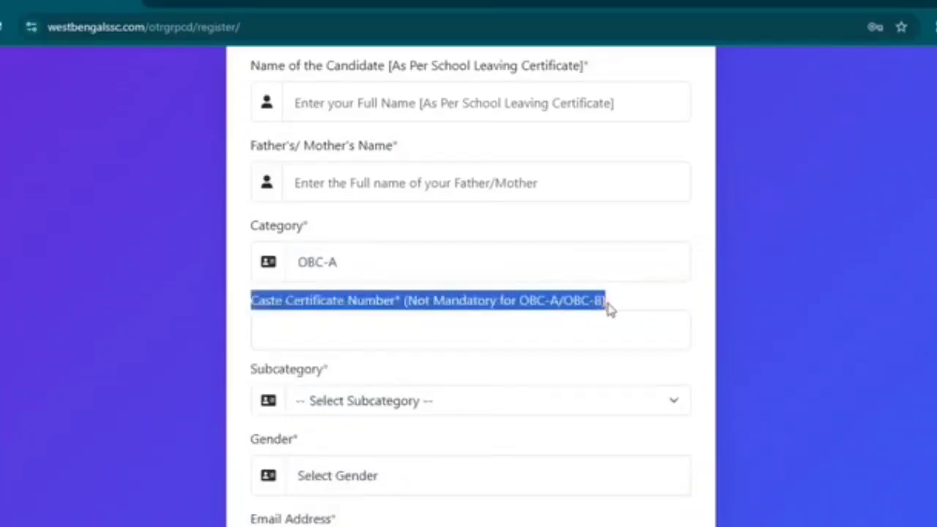
pyautogui.click(613, 309)
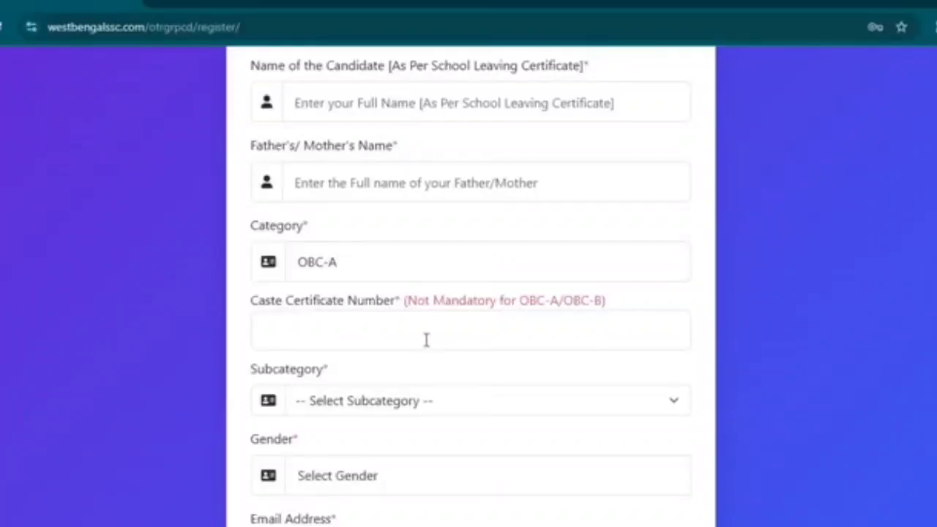
# Set the OBC-A subcategory to NASHYA-SEKH.
pyautogui.scroll(-2, 425, 337)
pyautogui.click(360, 236)
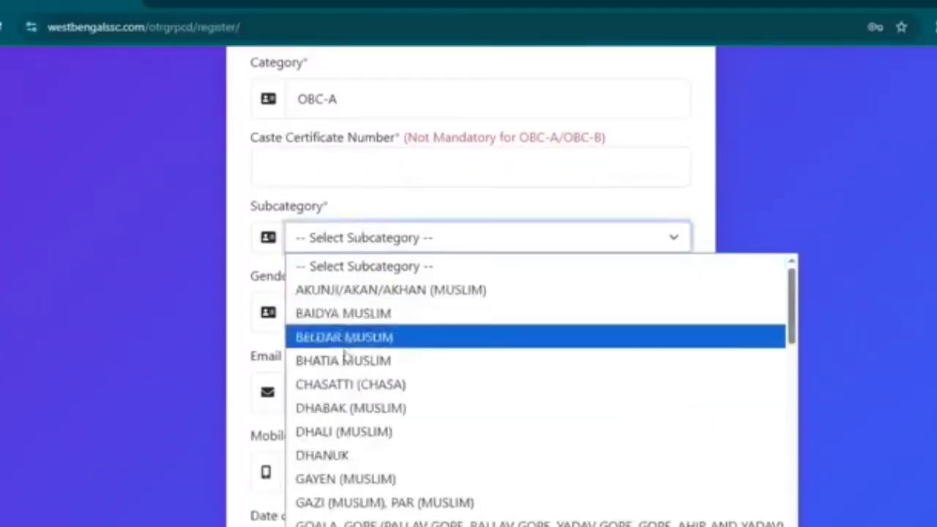
pyautogui.scroll(-5, 417, 502)
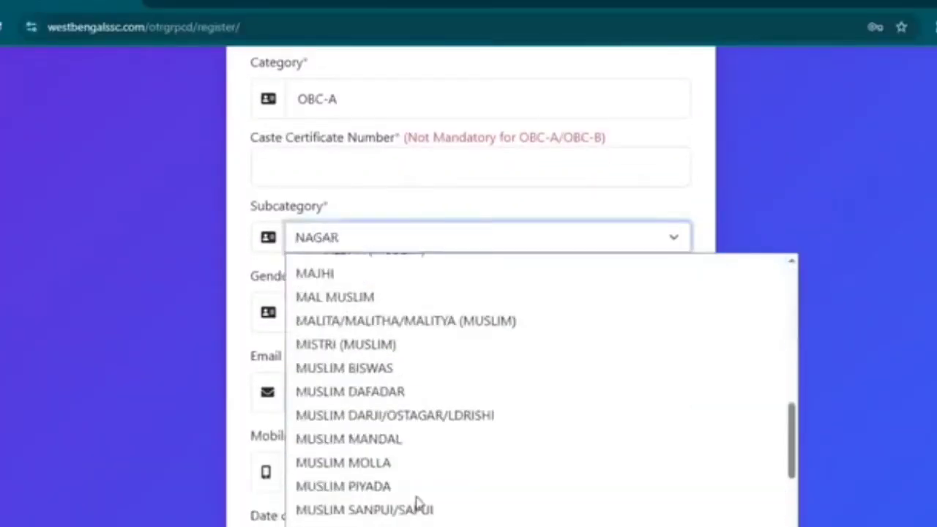
pyautogui.scroll(-2, 417, 502)
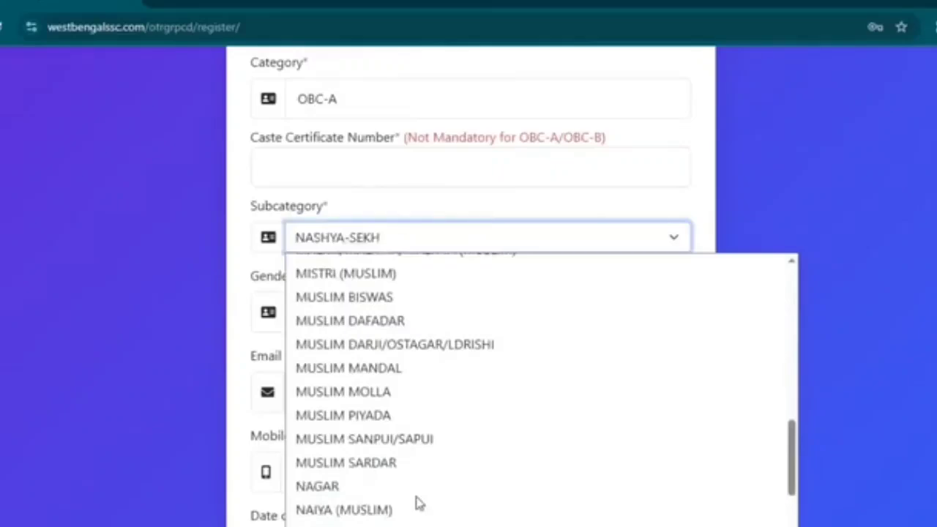
pyautogui.press('Return')
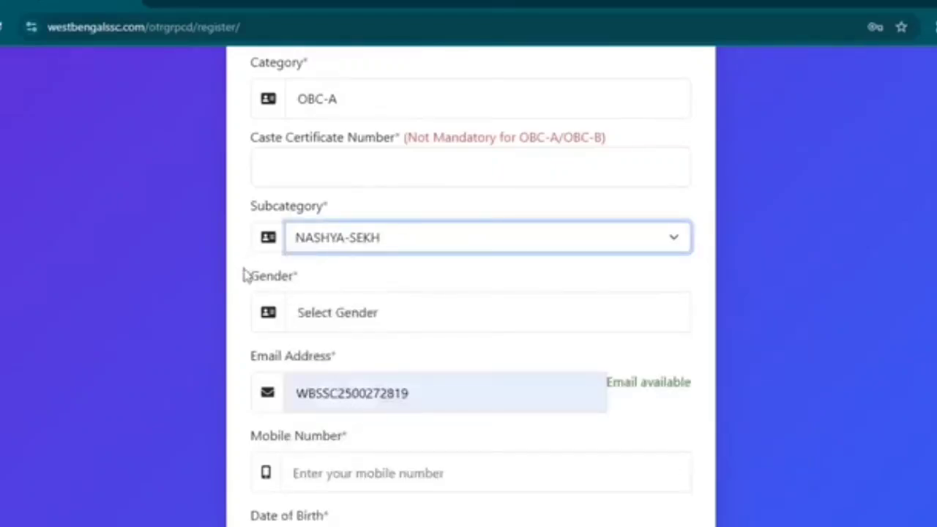
# Set the candidate's gender to MALE.
pyautogui.moveTo(244, 273); pyautogui.dragTo(314, 278)
pyautogui.click(315, 279)
pyautogui.click(333, 313)
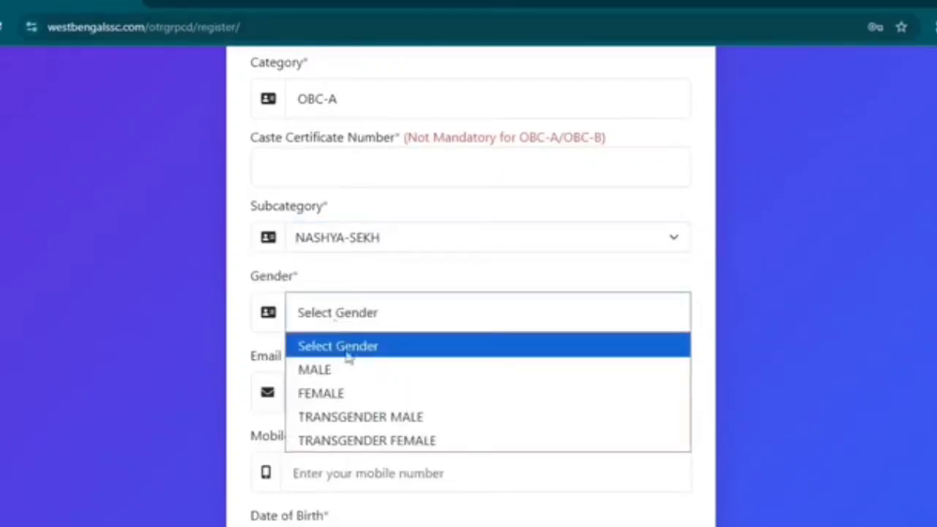
pyautogui.click(327, 372)
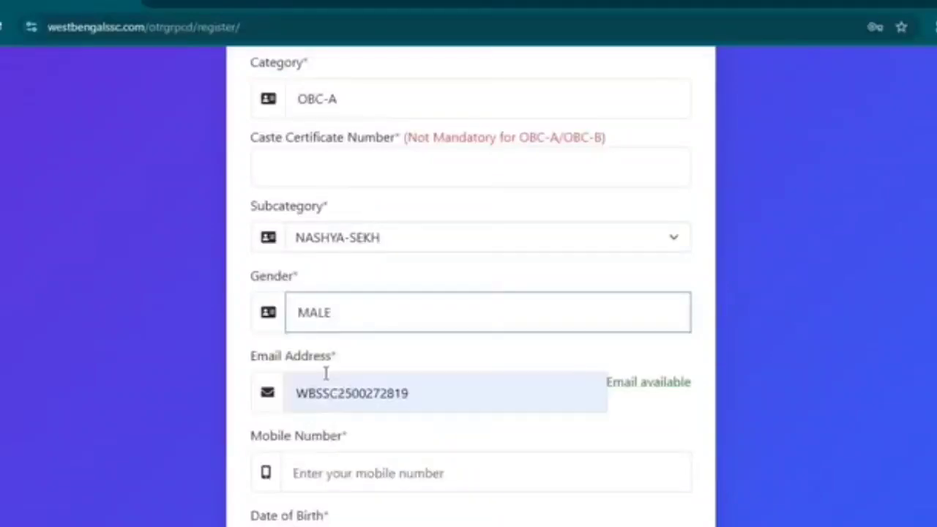
# Clear the prefilled value from the email address field.
pyautogui.doubleClick(416, 396)
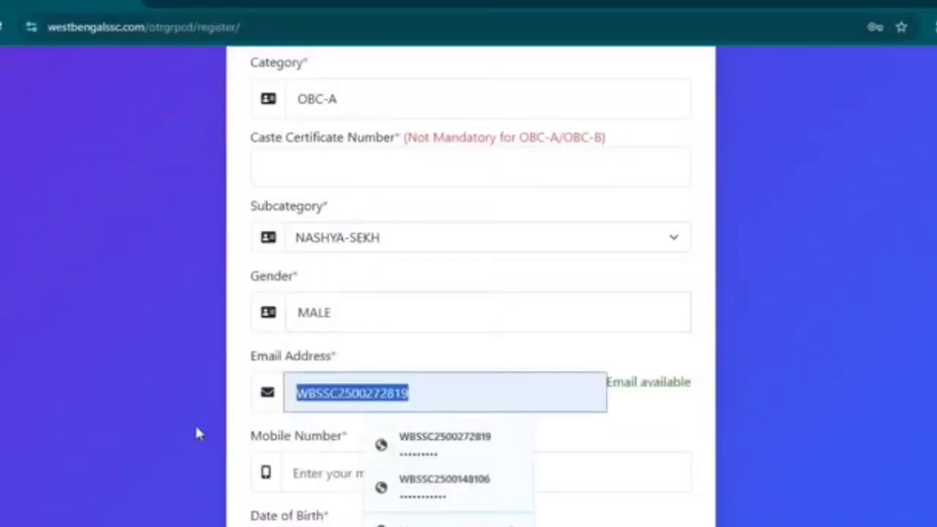
pyautogui.press('BackSpace')
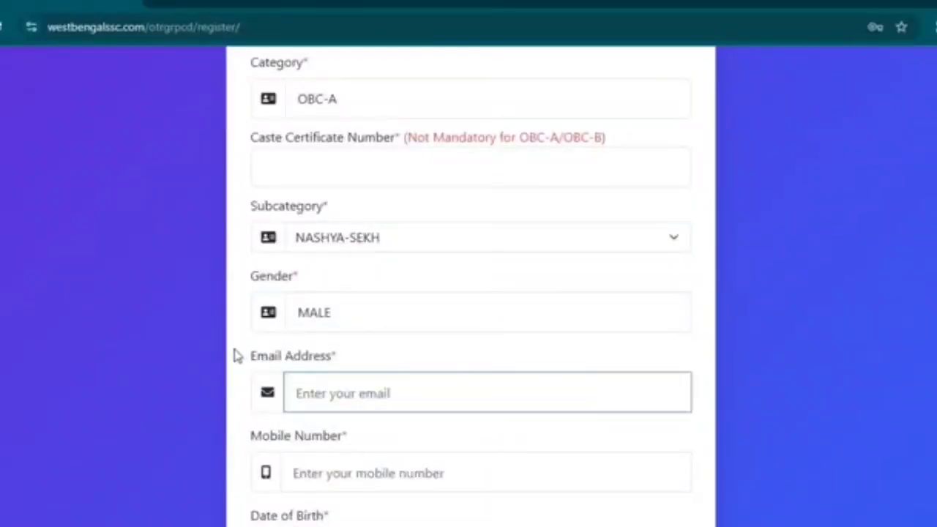
pyautogui.click(255, 368)
pyautogui.moveTo(256, 368); pyautogui.dragTo(349, 368)
pyautogui.click(355, 363)
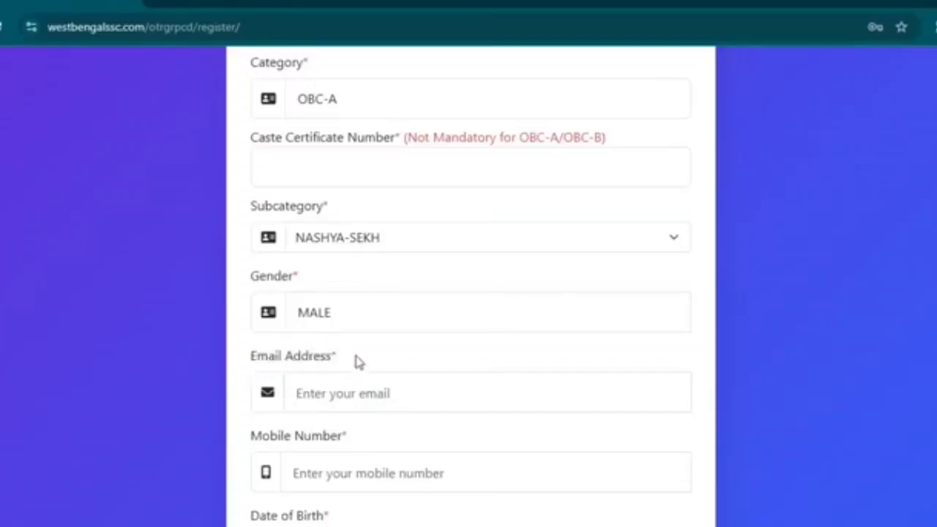
# Examine the mobile number and date of birth fields, viewing the birth date calendar without choosing a date.
pyautogui.moveTo(249, 448); pyautogui.dragTo(366, 439)
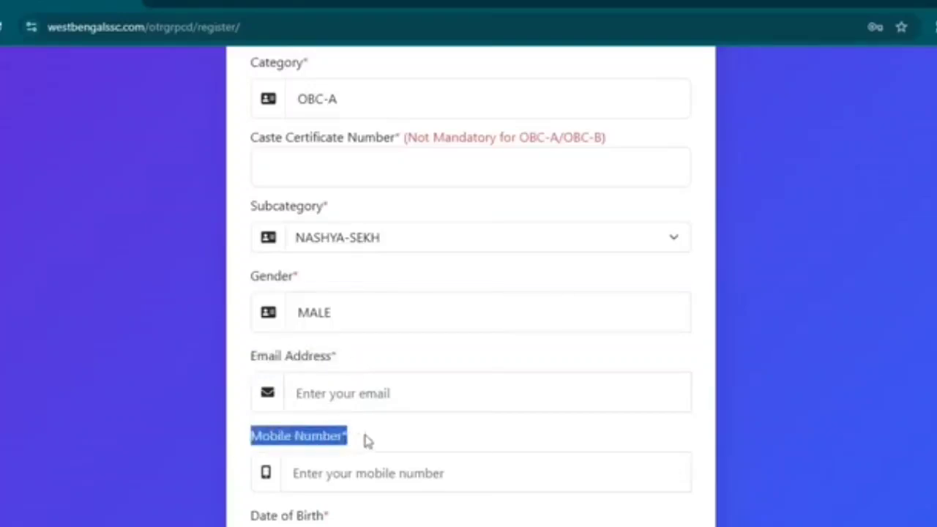
pyautogui.scroll(-1, 377, 421)
pyautogui.scroll(-2, 271, 425)
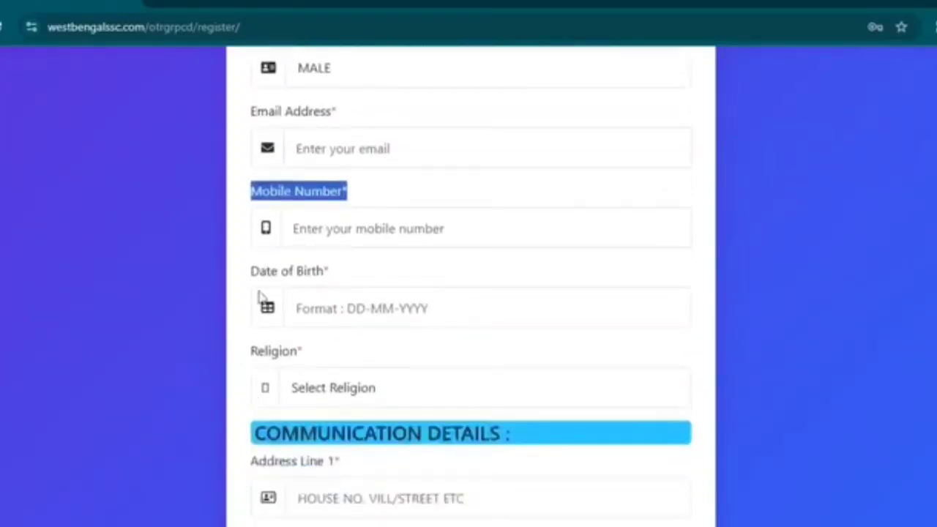
pyautogui.moveTo(250, 272); pyautogui.dragTo(329, 275)
pyautogui.click(386, 279)
pyautogui.click(361, 319)
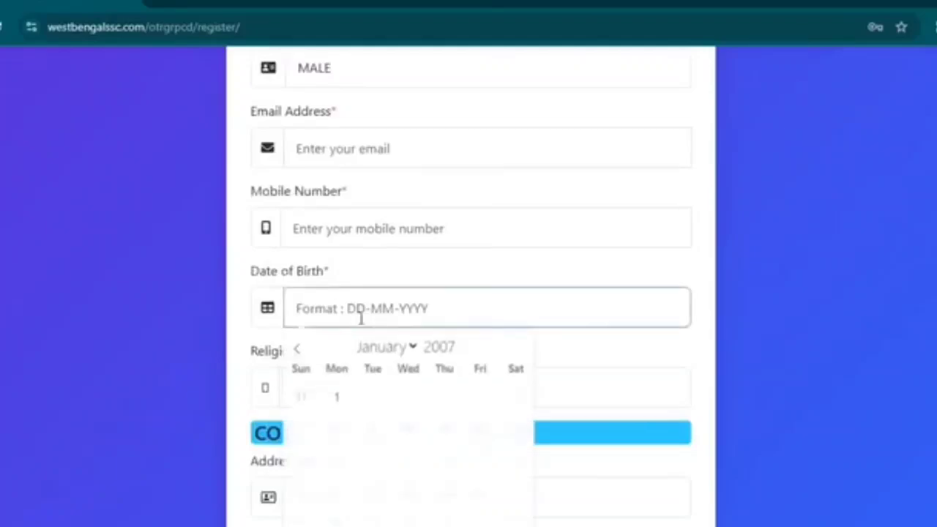
pyautogui.click(439, 346)
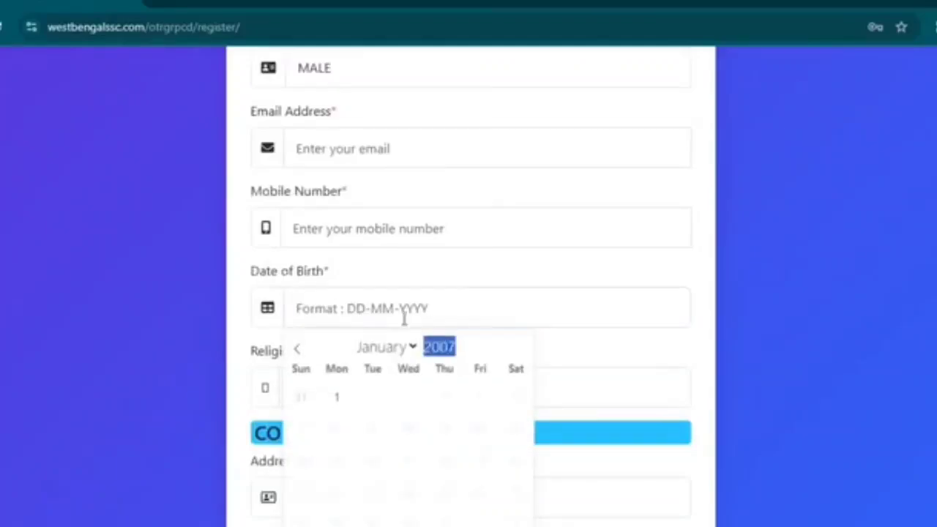
pyautogui.click(242, 296)
# Set the candidate's religion to ISLAM.
pyautogui.scroll(-1, 262, 322)
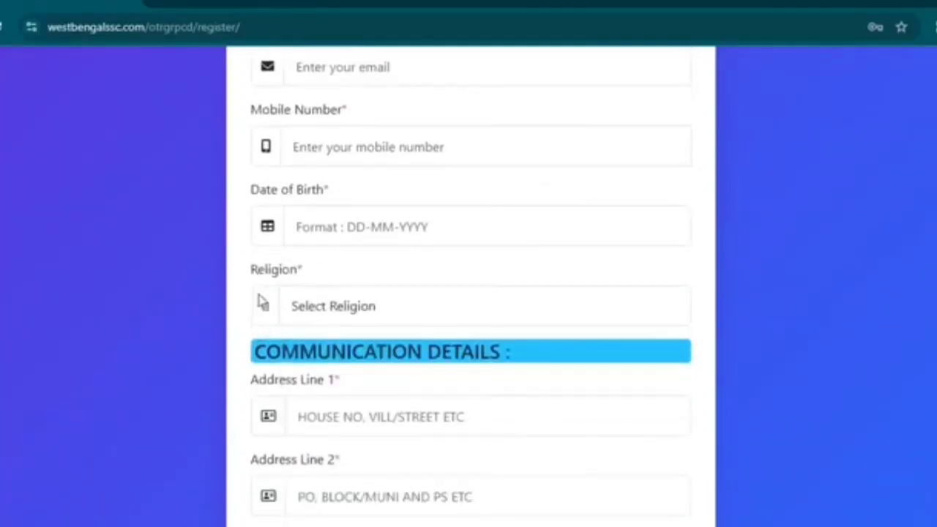
pyautogui.click(331, 307)
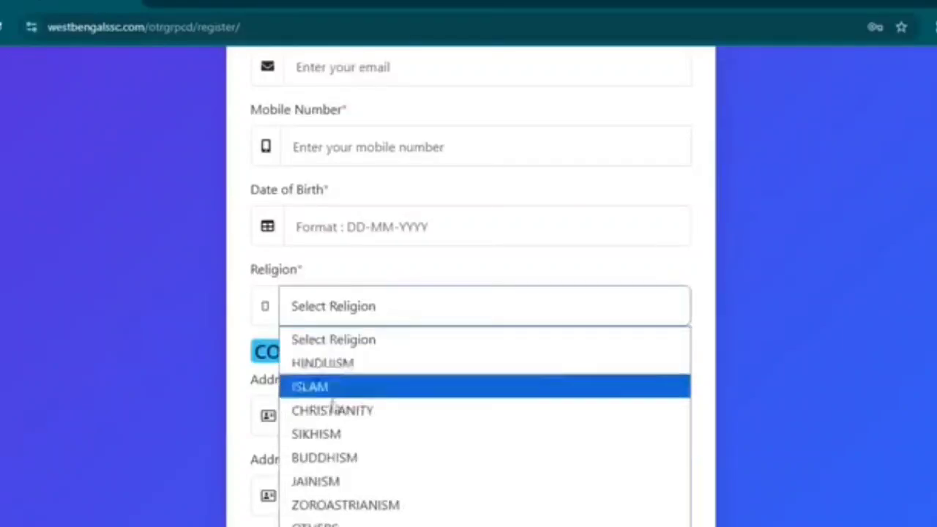
pyautogui.click(324, 388)
# Look over the communication details section, highlighting its heading and the Address Line 1 label.
pyautogui.scroll(-2, 352, 337)
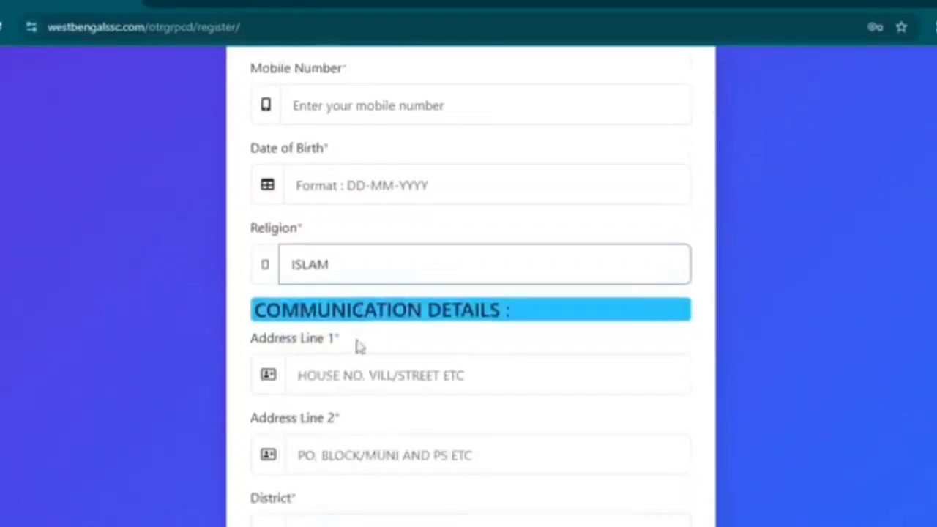
pyautogui.moveTo(255, 190); pyautogui.dragTo(363, 191)
pyautogui.moveTo(252, 216); pyautogui.dragTo(374, 224)
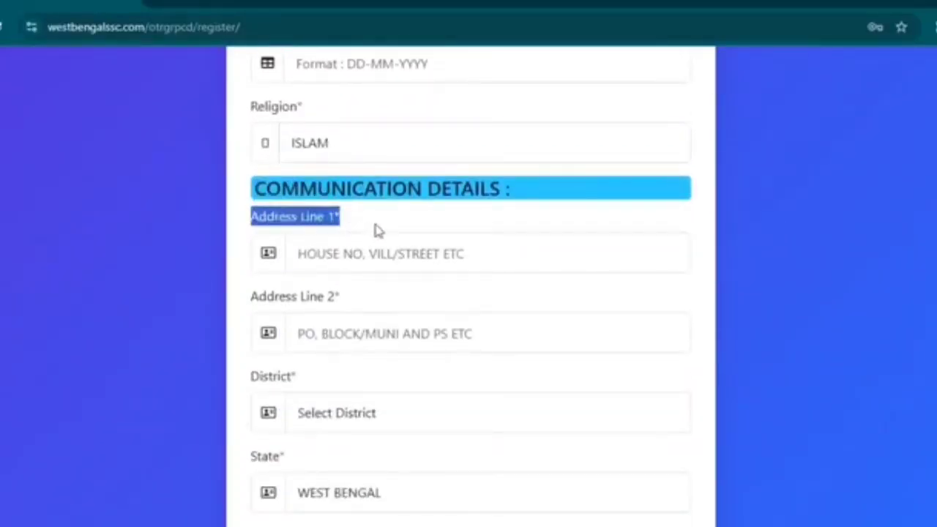
pyautogui.click(375, 224)
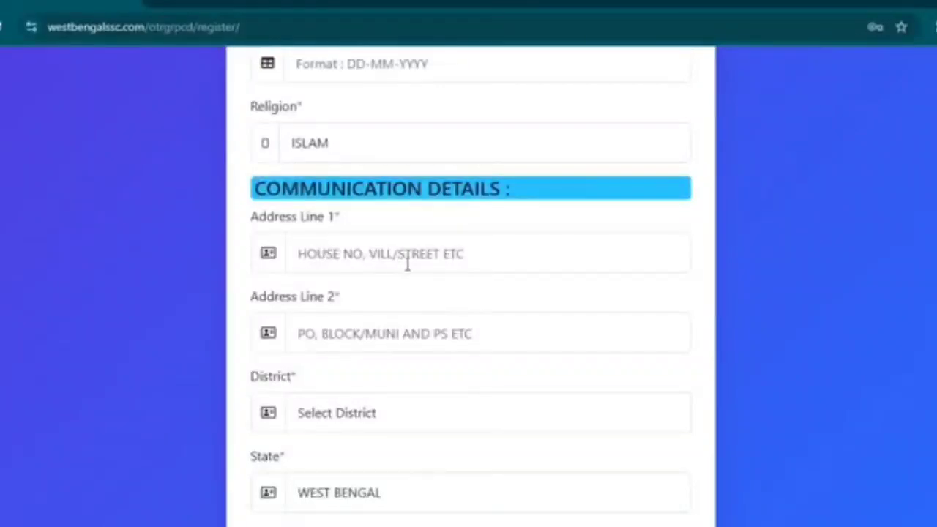
# Look over the Address Line 1 and Address Line 2 labels and set the candidate's district to COOCHBEHAR.
pyautogui.moveTo(251, 219); pyautogui.dragTo(350, 217)
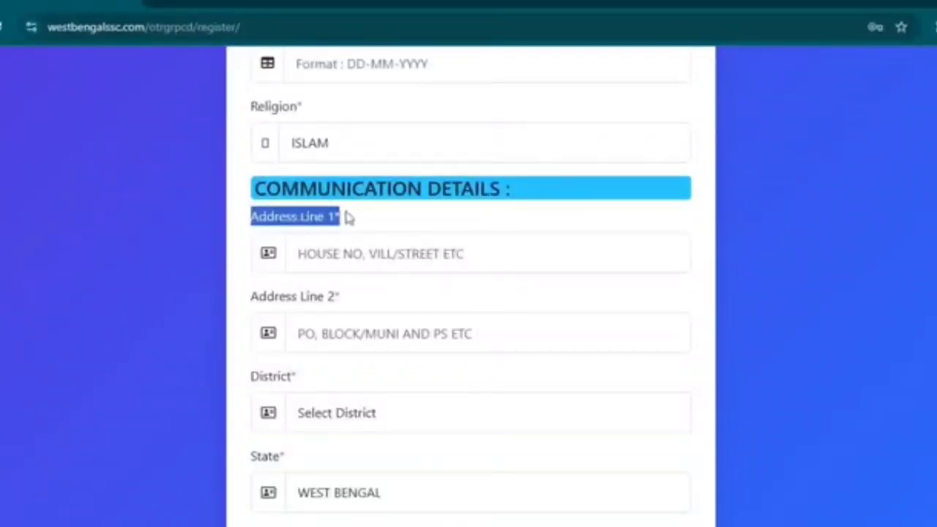
pyautogui.click(350, 223)
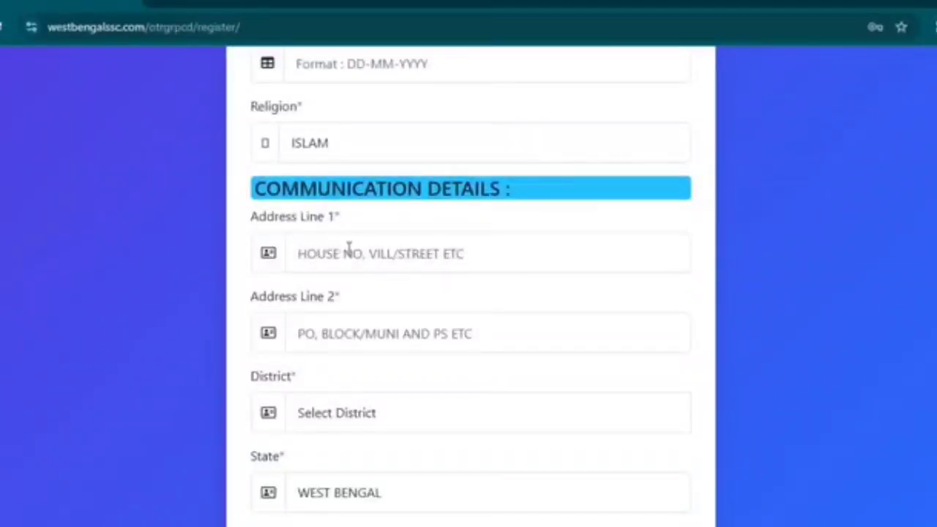
pyautogui.moveTo(250, 299); pyautogui.dragTo(356, 319)
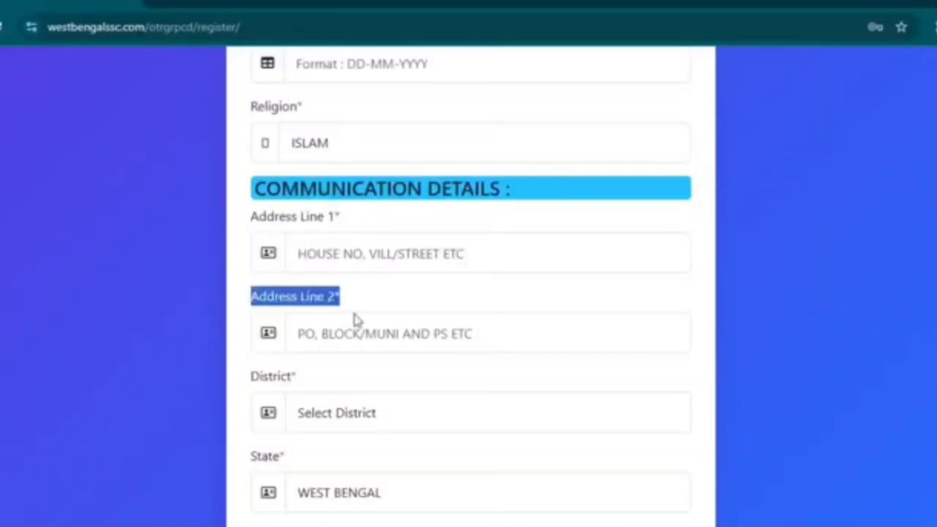
pyautogui.click(368, 310)
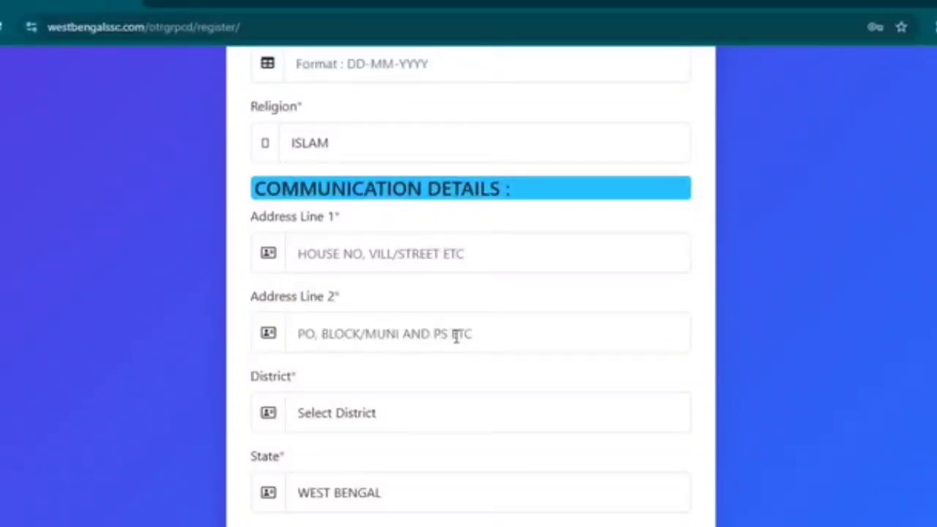
pyautogui.click(345, 414)
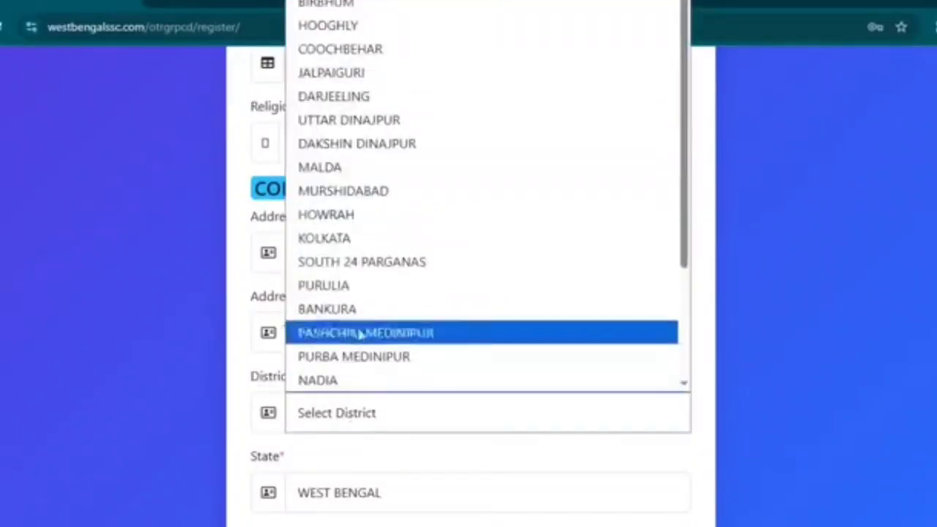
pyautogui.click(344, 48)
pyautogui.scroll(-2, 362, 314)
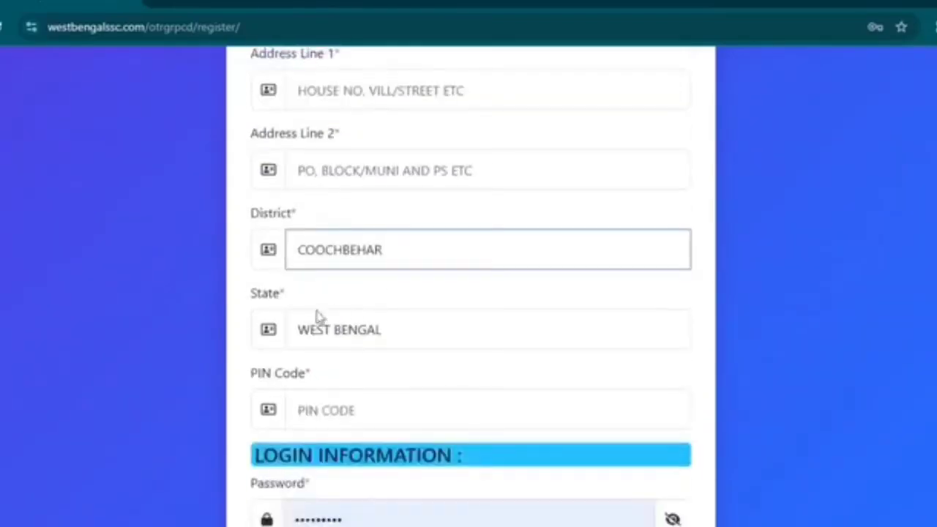
# Examine the state, PIN code, password and confirm password fields, including the password requirements.
pyautogui.scroll(-2, 329, 366)
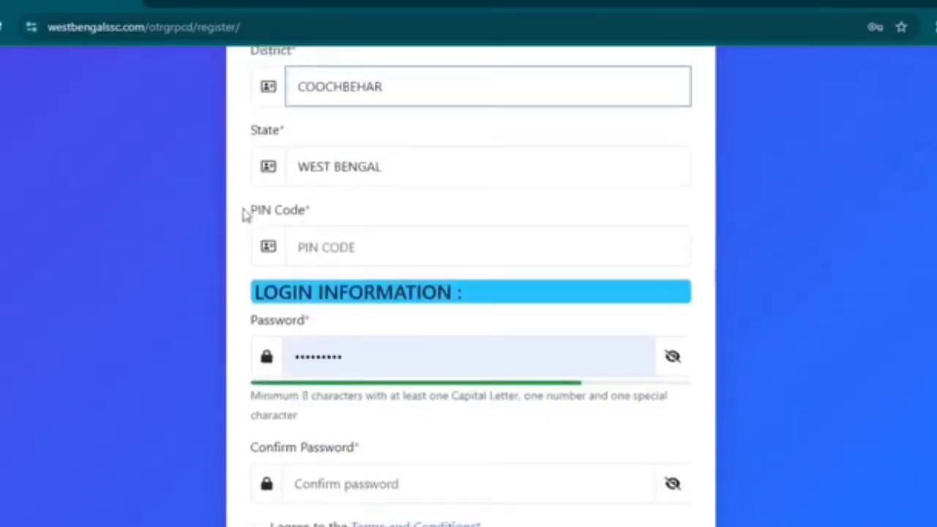
pyautogui.moveTo(245, 213); pyautogui.dragTo(395, 219)
pyautogui.click(397, 221)
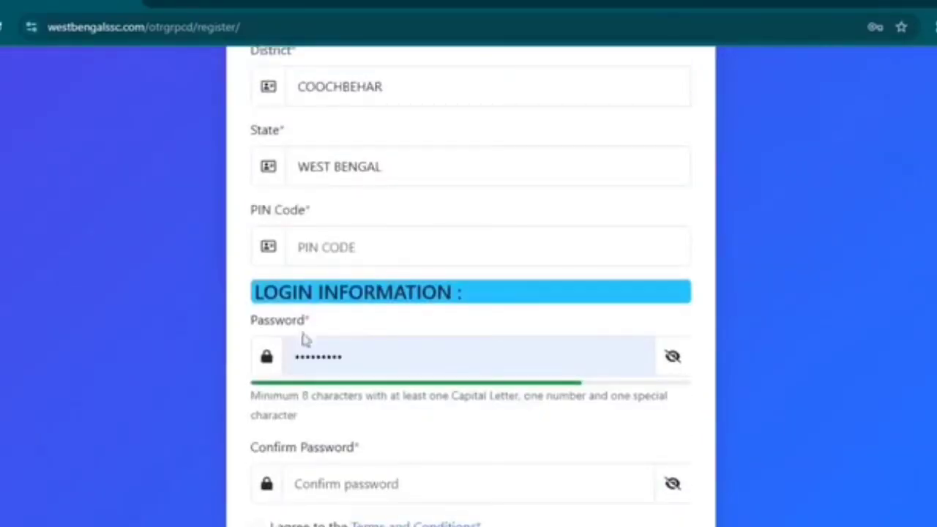
pyautogui.moveTo(313, 327)
pyautogui.mouseDown()
pyautogui.moveTo(244, 338)
pyautogui.moveTo(322, 333)
pyautogui.mouseUp()
pyautogui.click(244, 337)
pyautogui.click(328, 333)
pyautogui.moveTo(260, 457); pyautogui.dragTo(387, 444)
pyautogui.scroll(-2, 387, 443)
# Agree to the Terms and Conditions and submit the registration, confirming the data and dismissing the password-saving prompt and dashboard welcome message.
pyautogui.click(257, 432)
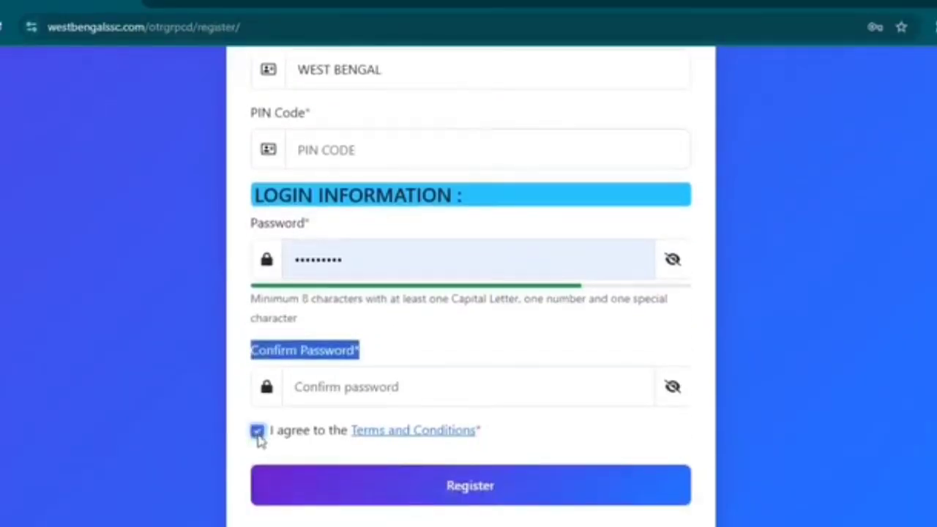
pyautogui.click(234, 417)
pyautogui.click(518, 503)
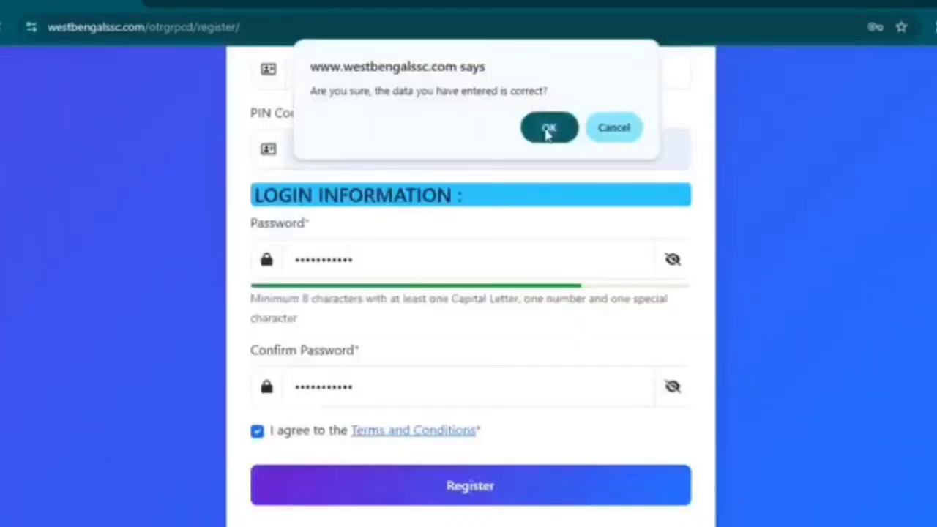
pyautogui.click(549, 129)
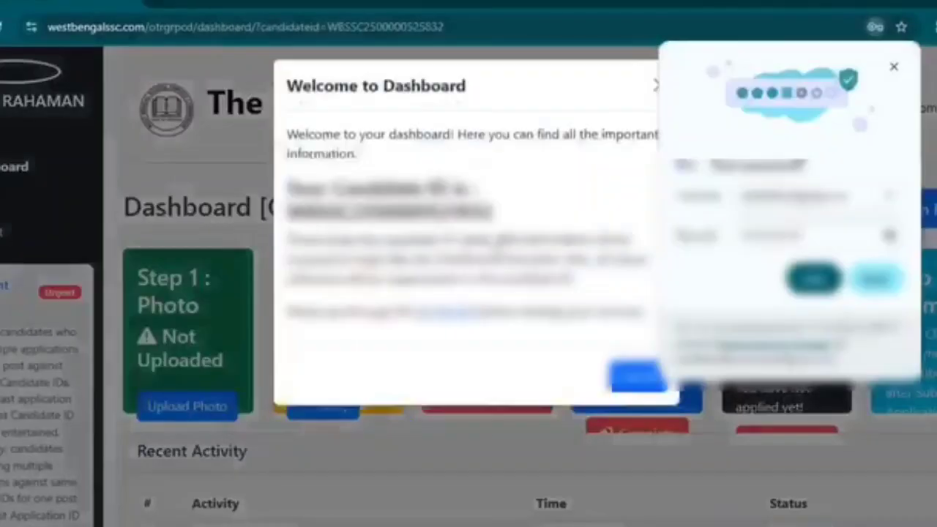
pyautogui.click(882, 282)
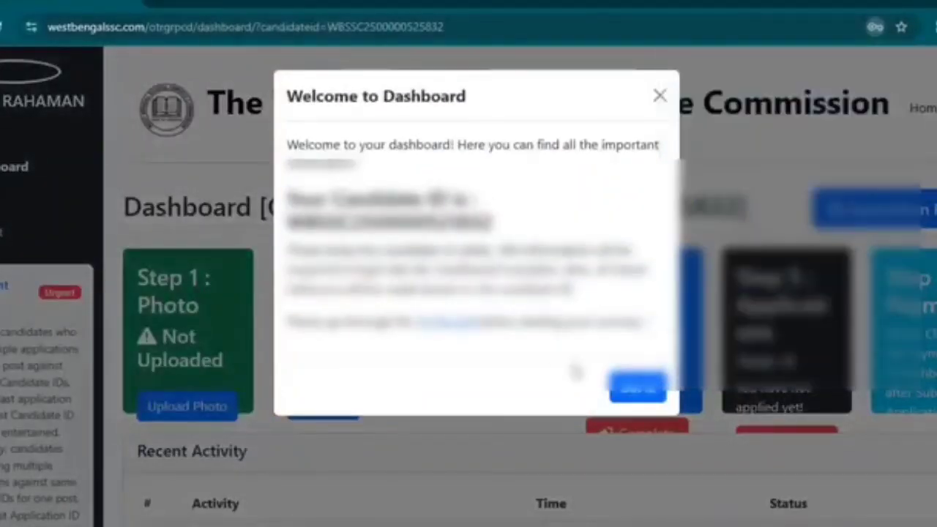
pyautogui.click(643, 399)
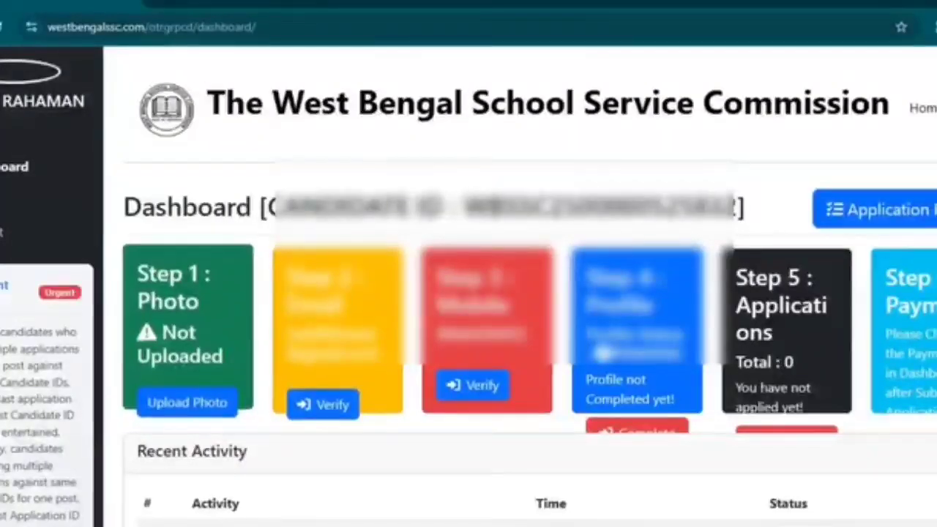
# Upload the candidate's JPG photo with signature for Step 1, reading the signature instructions, and return to the dashboard.
pyautogui.click(187, 412)
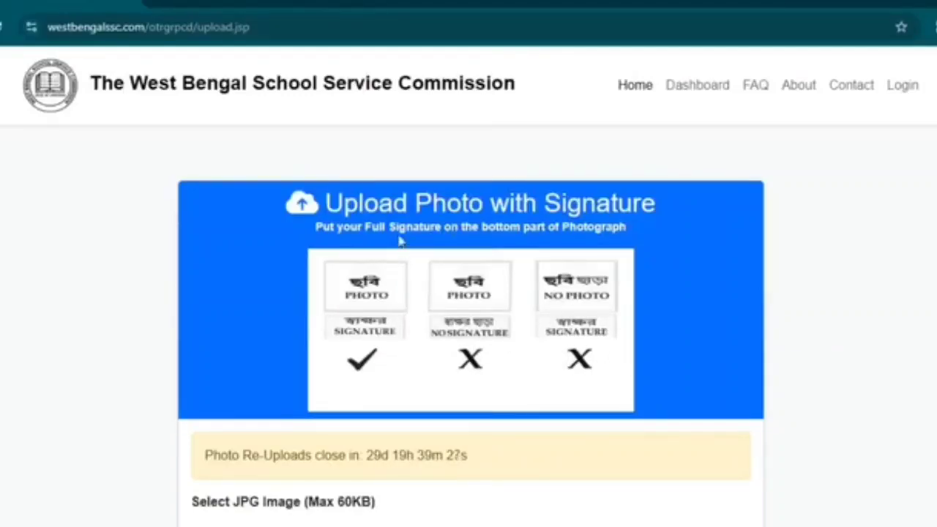
pyautogui.moveTo(325, 204); pyautogui.dragTo(655, 205)
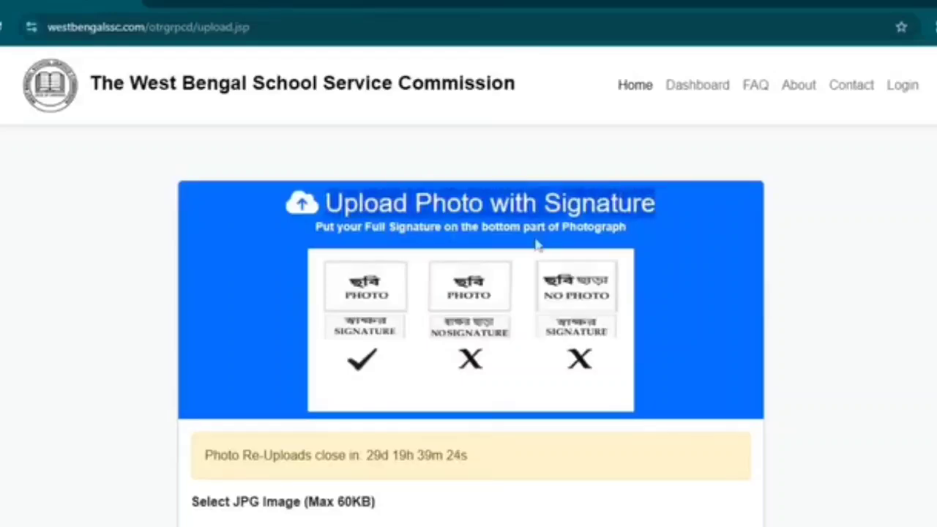
pyautogui.click(476, 244)
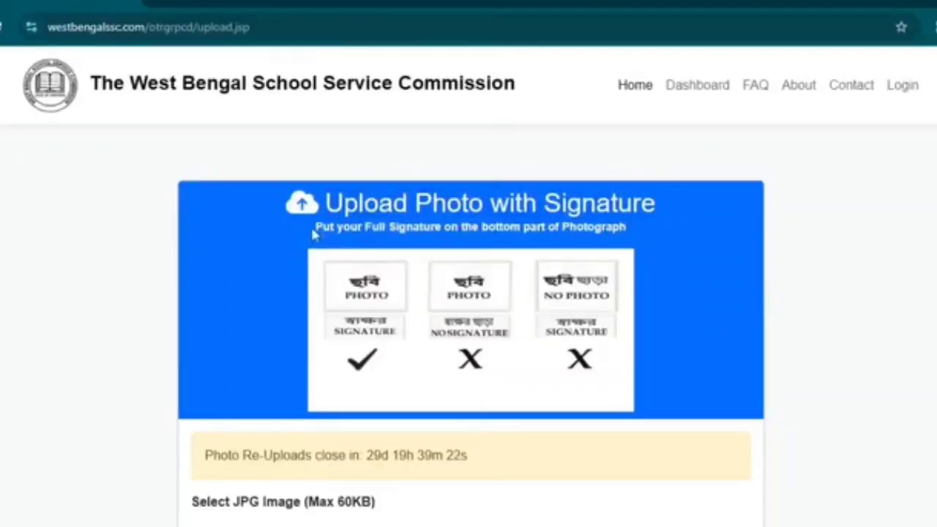
pyautogui.moveTo(316, 229); pyautogui.dragTo(595, 229)
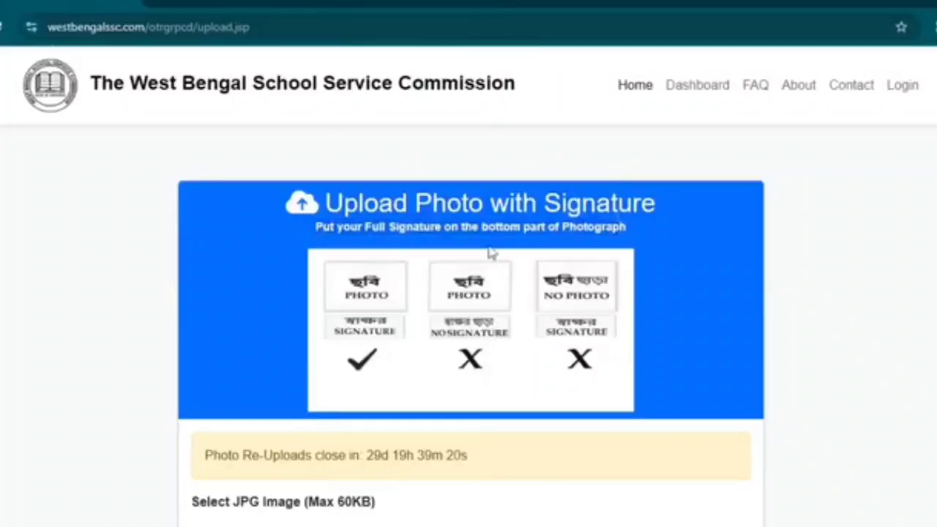
pyautogui.scroll(-3, 527, 439)
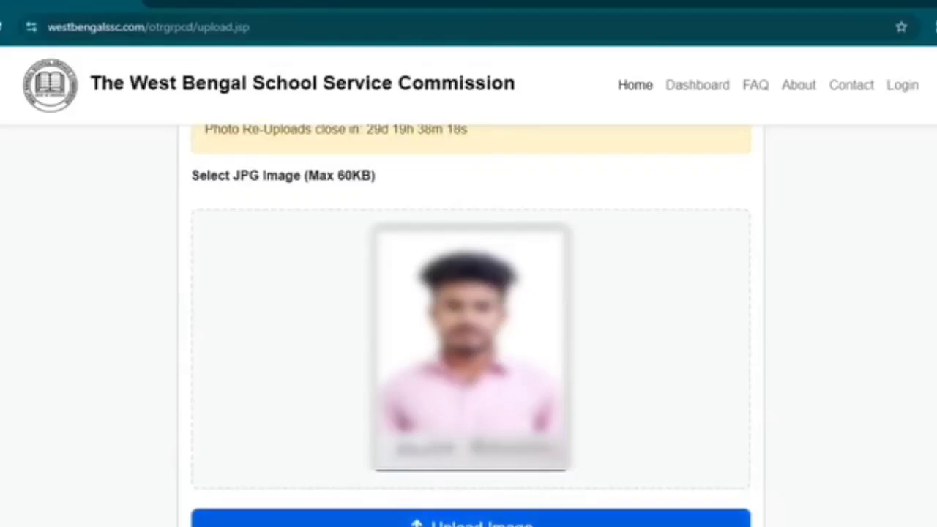
pyautogui.click(523, 521)
pyautogui.scroll(-8, 445, 395)
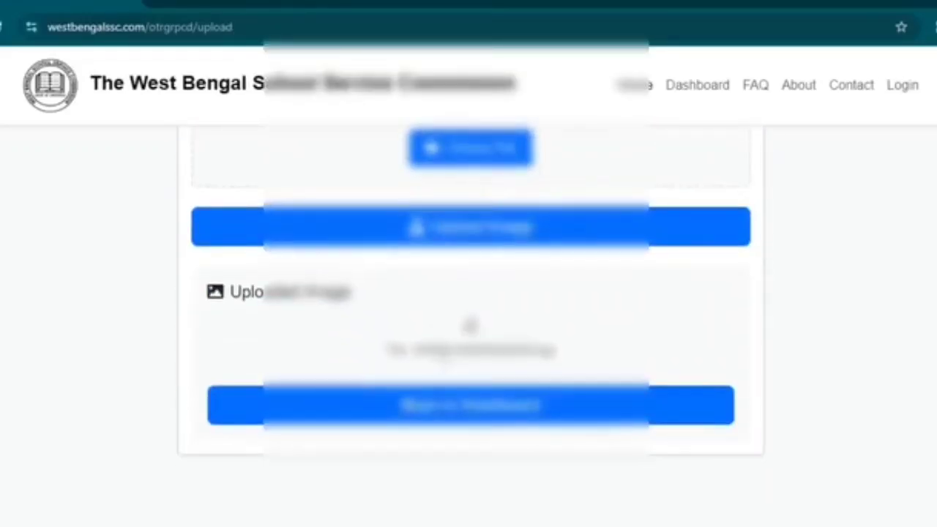
pyautogui.click(327, 417)
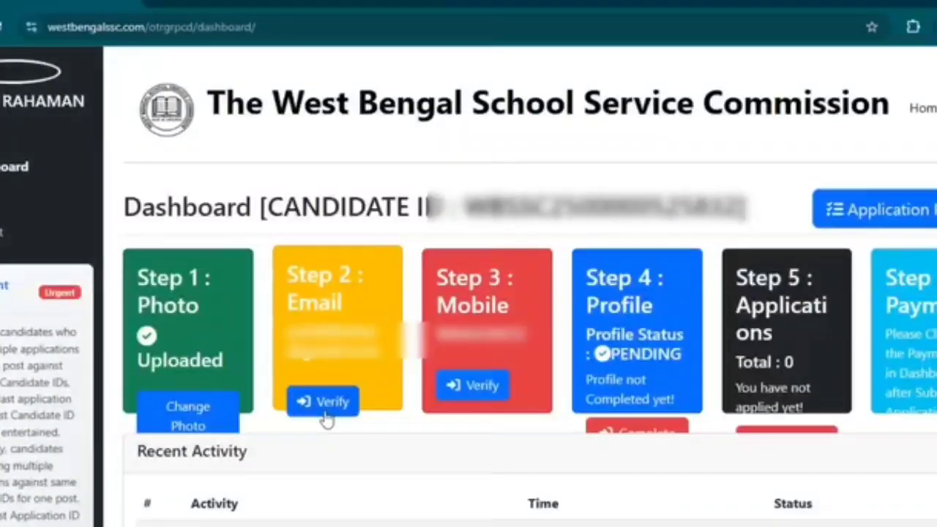
# Verify the candidate's email for Step 2 with the emailed OTP and return to the dashboard.
pyautogui.click(326, 415)
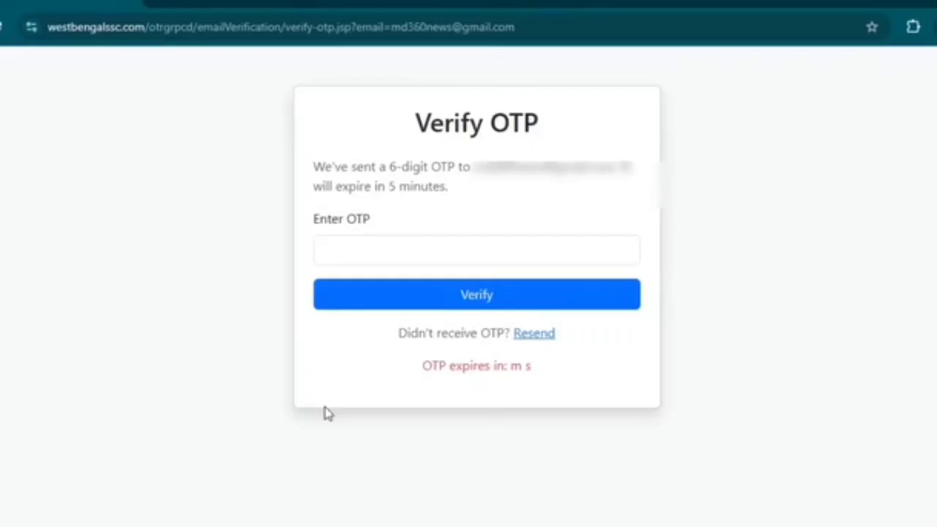
pyautogui.click(351, 245)
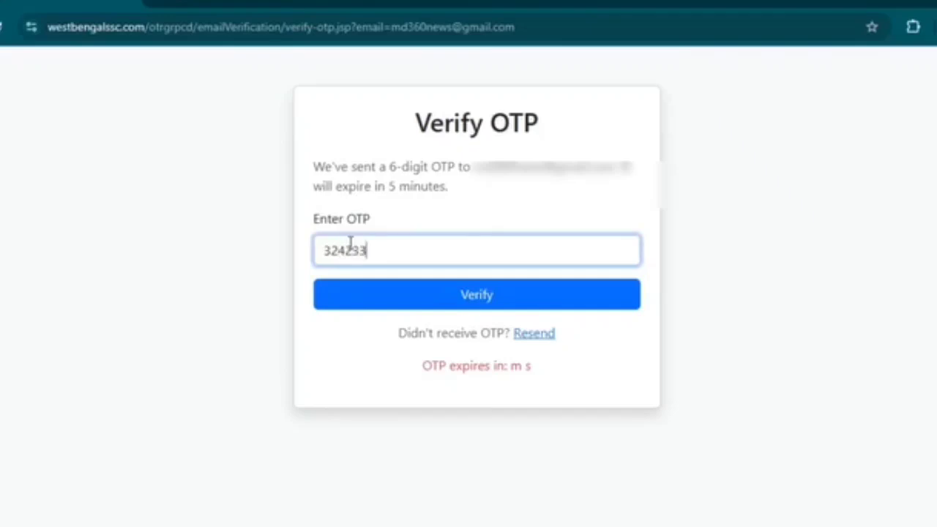
pyautogui.click(377, 302)
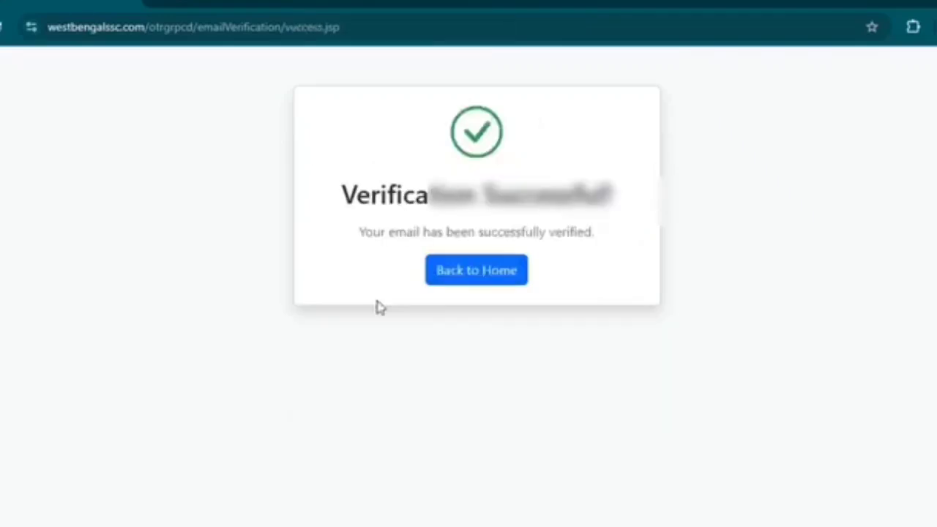
pyautogui.click(442, 285)
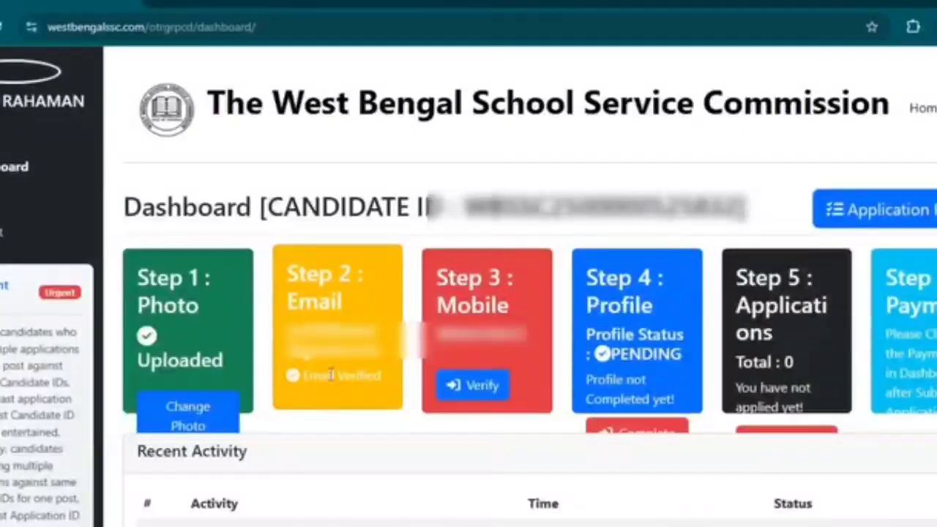
# Try the Step 3 mobile verification and clear the phone number in the profile's Personal Information form.
pyautogui.click(489, 390)
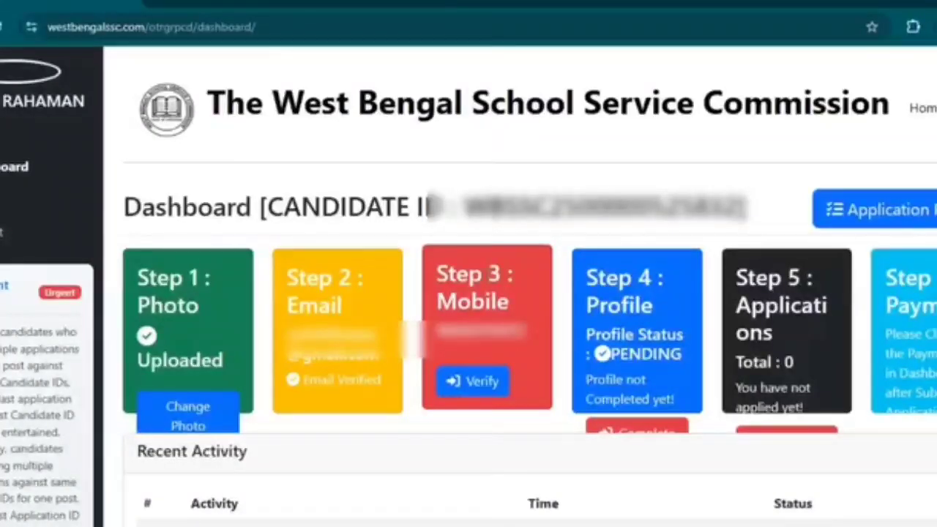
pyautogui.click(640, 433)
pyautogui.scroll(-3, 474, 366)
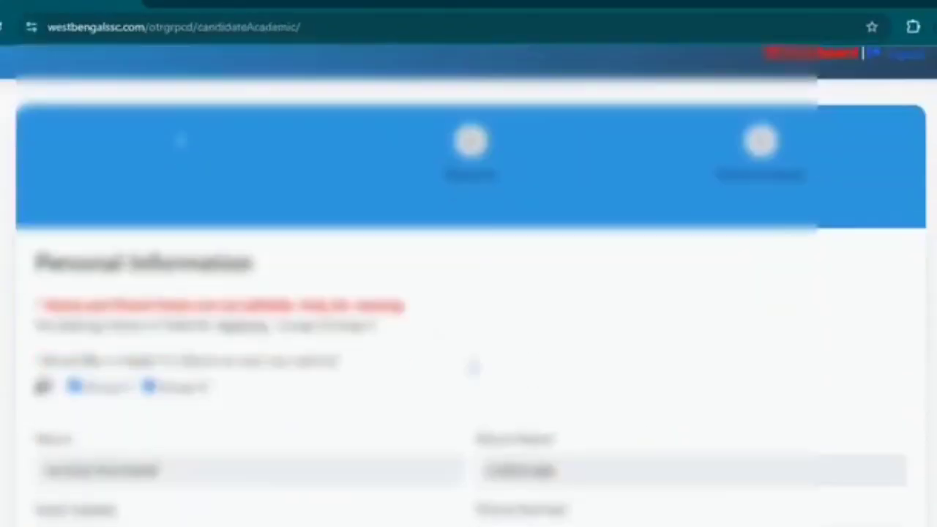
pyautogui.scroll(-3, 355, 344)
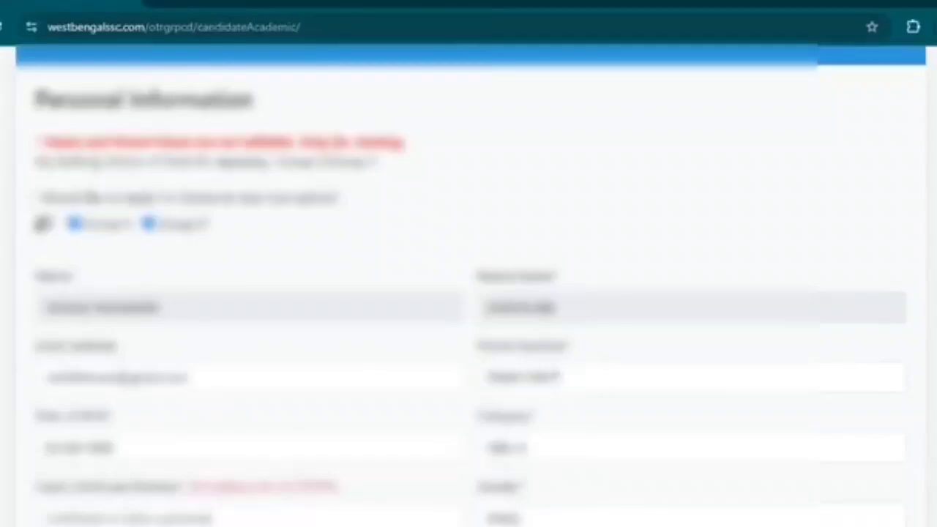
pyautogui.moveTo(562, 377); pyautogui.dragTo(482, 378)
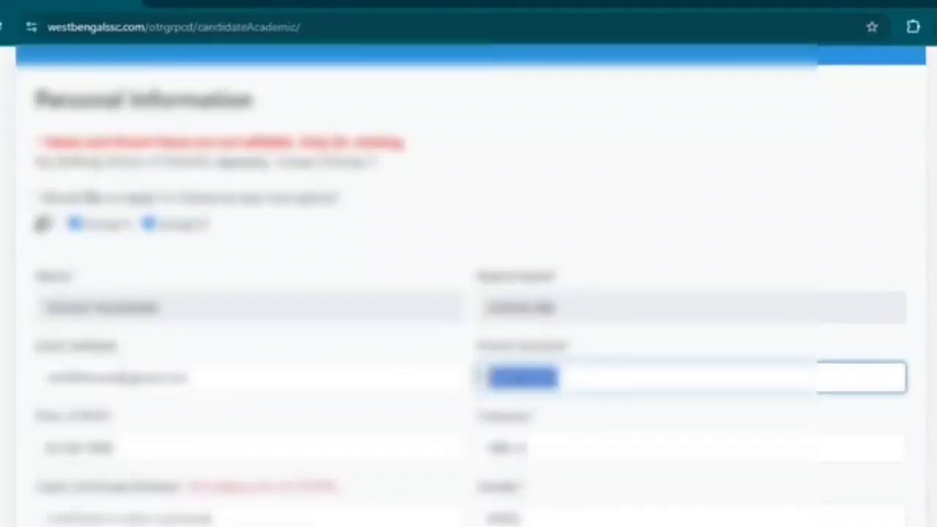
pyautogui.press('BackSpace')
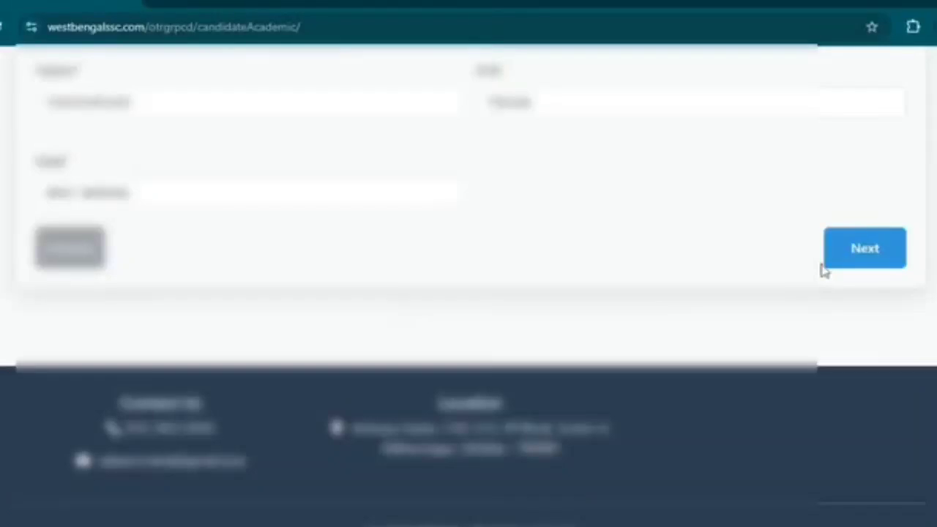
# Continue to the profile's Education Details page and look over its marks table and additional qualifications.
pyautogui.click(825, 266)
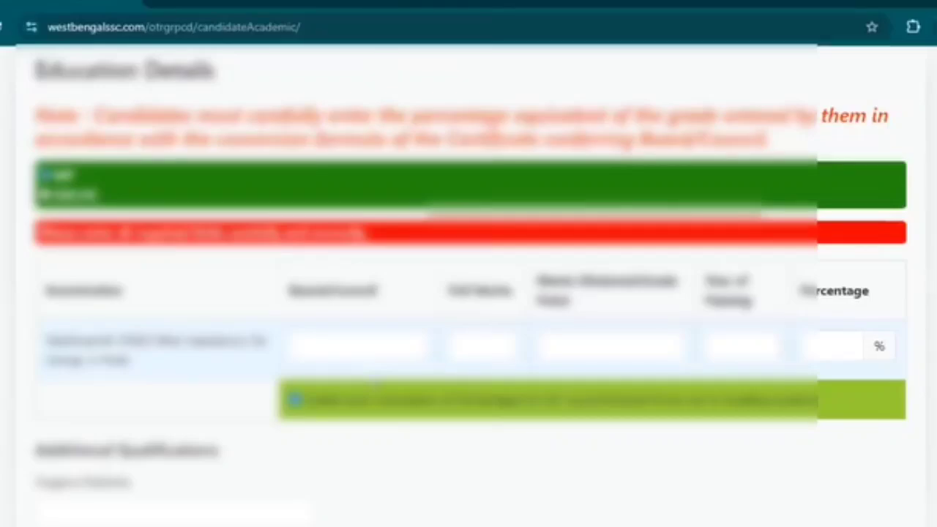
pyautogui.scroll(-3, 373, 379)
pyautogui.scroll(3, 349, 385)
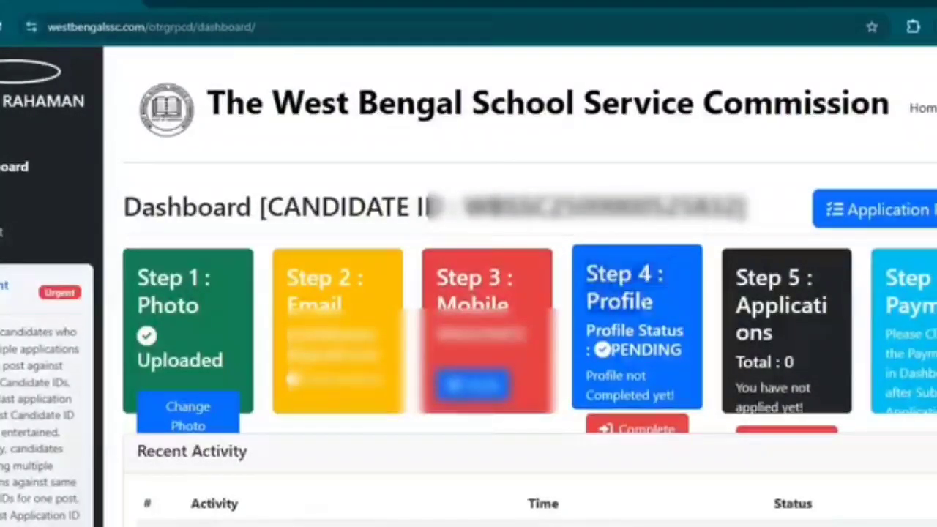
# Reopen the Step 4 profile from the dashboard, review the Personal Information and continue to the Education Details.
pyautogui.click(636, 432)
pyautogui.scroll(-3, 388, 352)
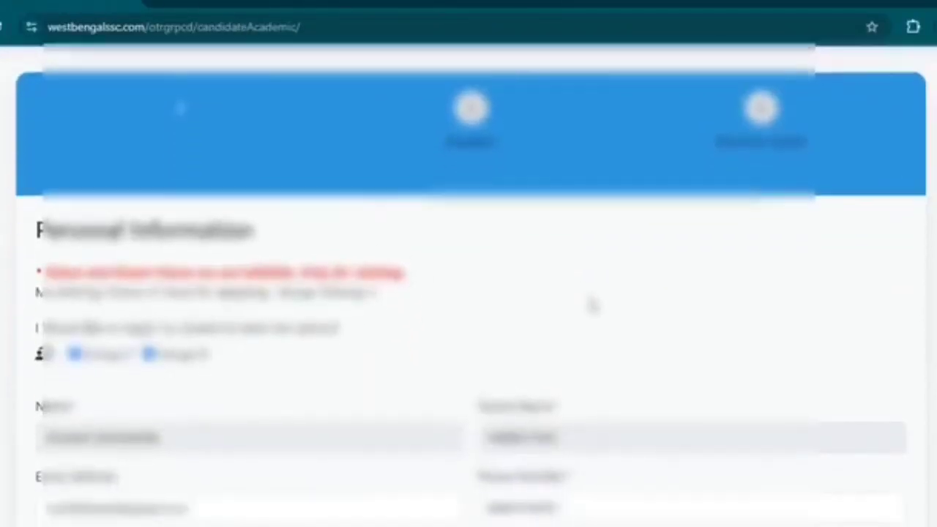
pyautogui.scroll(-2, 593, 306)
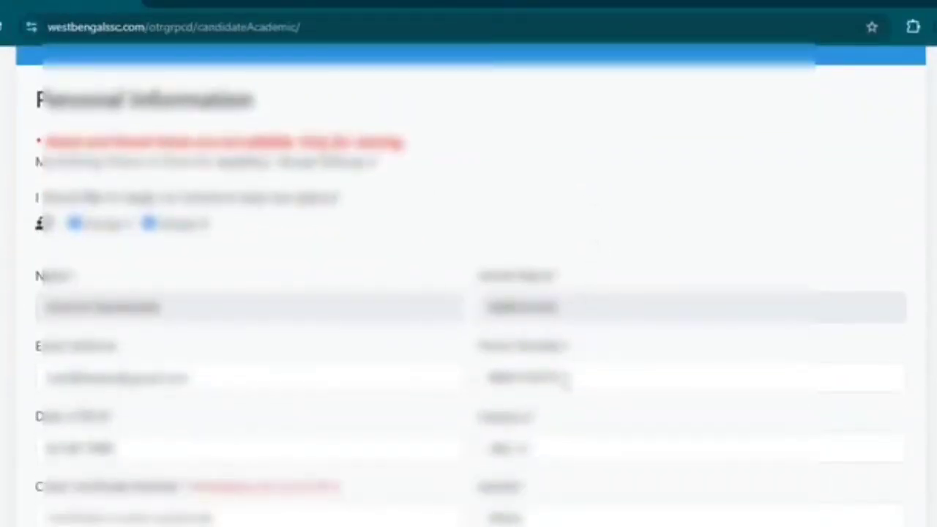
pyautogui.scroll(-8, 529, 330)
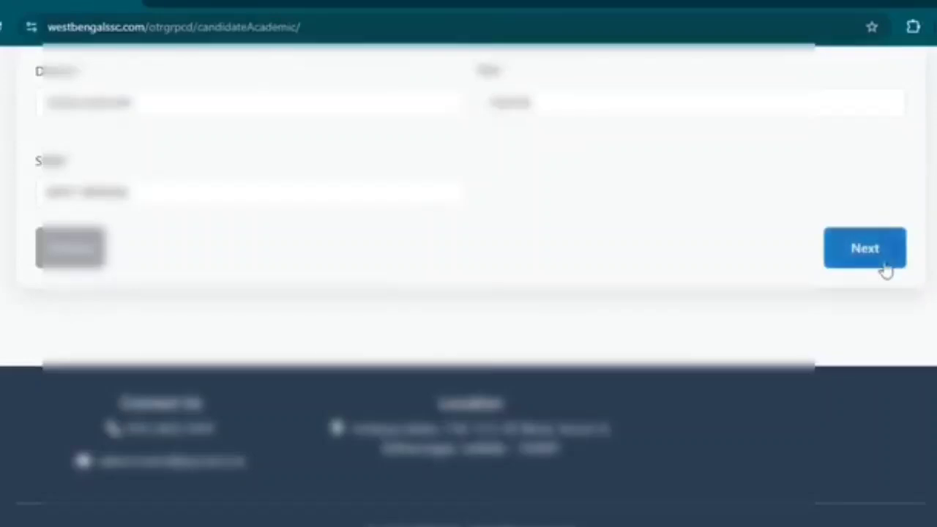
pyautogui.click(865, 248)
pyautogui.scroll(-3, 498, 376)
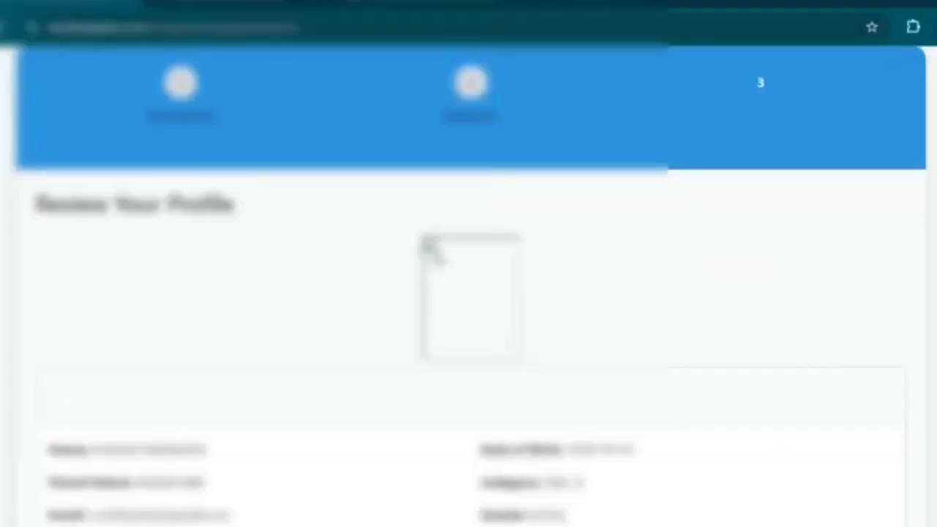
# Review the profile summary, certify that the information is accurate, submit and confirm the profile form, and return to the home dashboard.
pyautogui.scroll(-5, 456, 330)
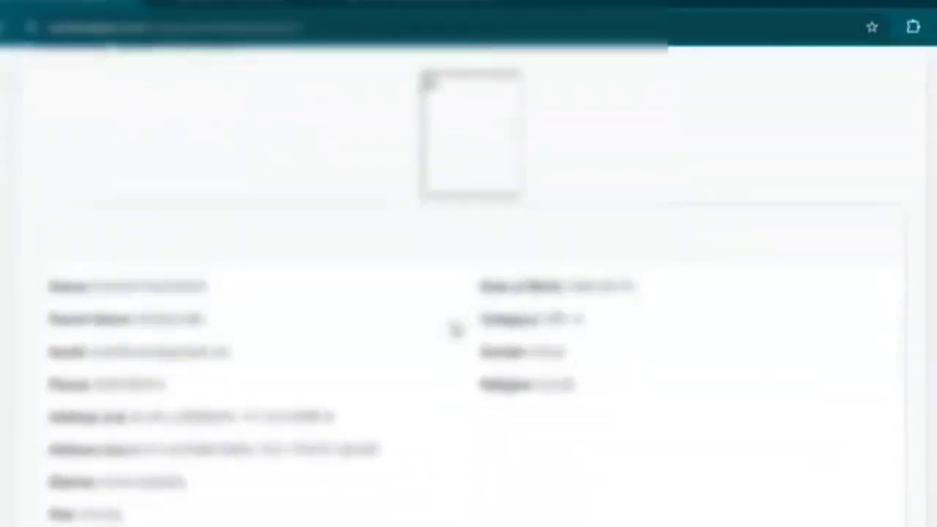
pyautogui.scroll(-6, 350, 332)
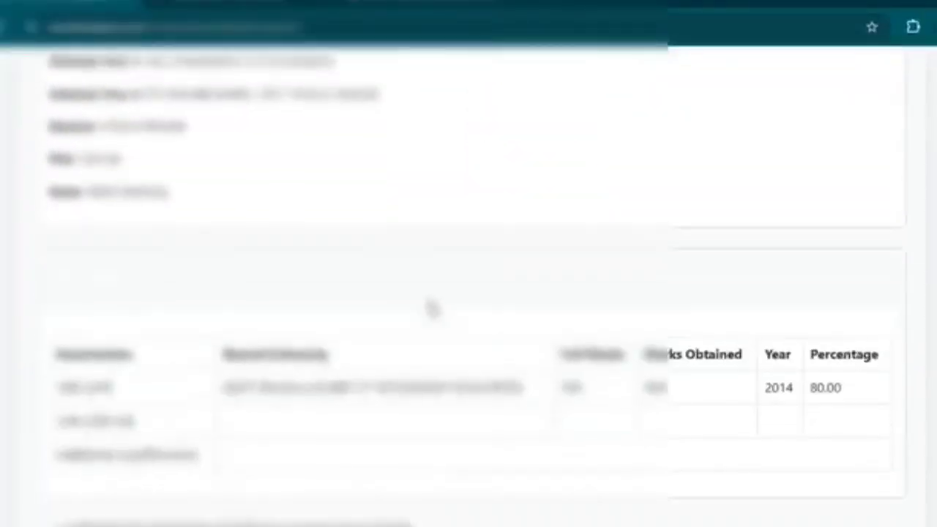
pyautogui.click(42, 314)
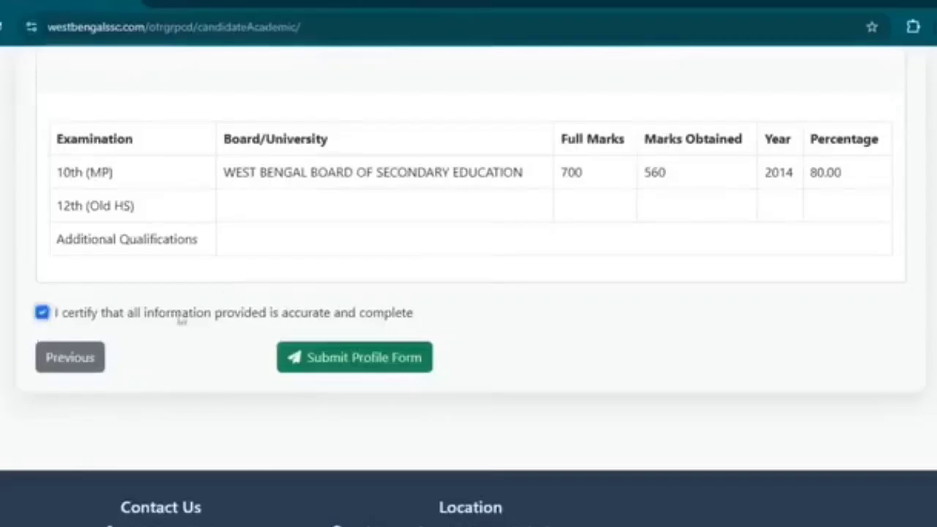
pyautogui.click(369, 370)
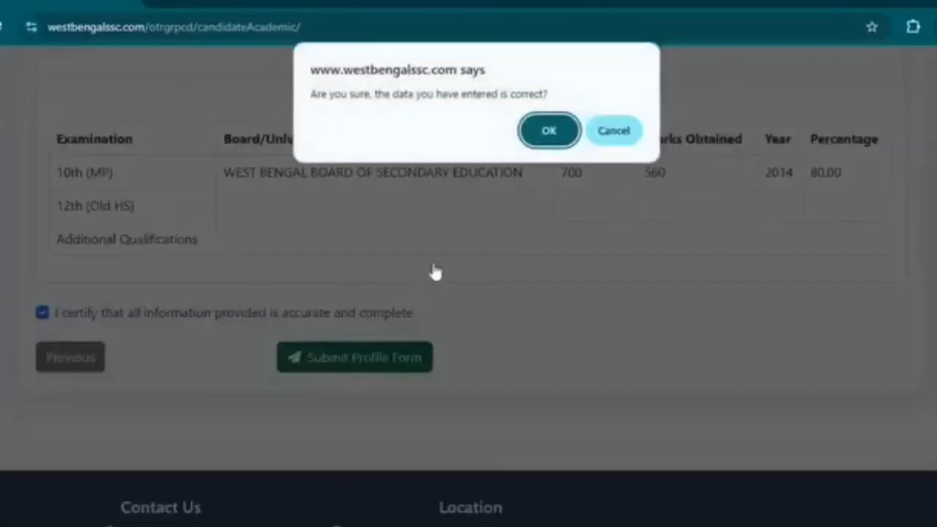
pyautogui.click(547, 131)
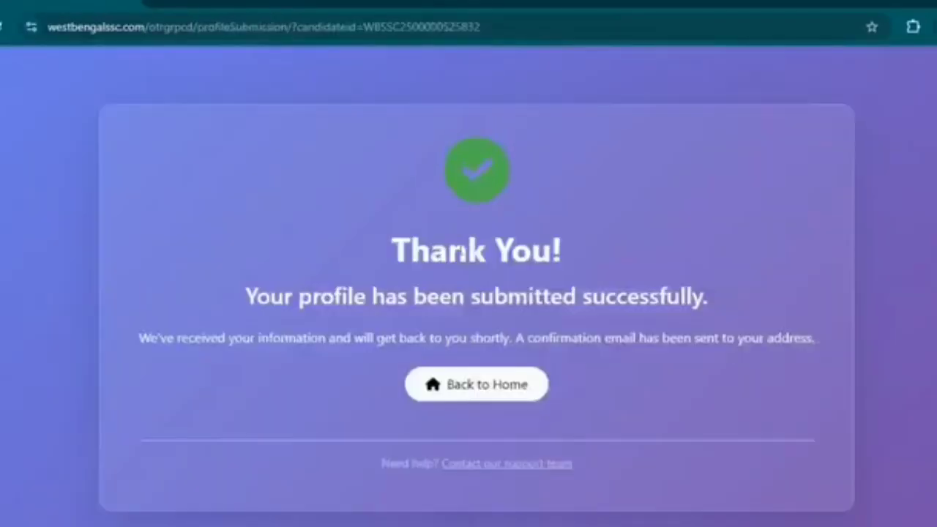
pyautogui.click(480, 381)
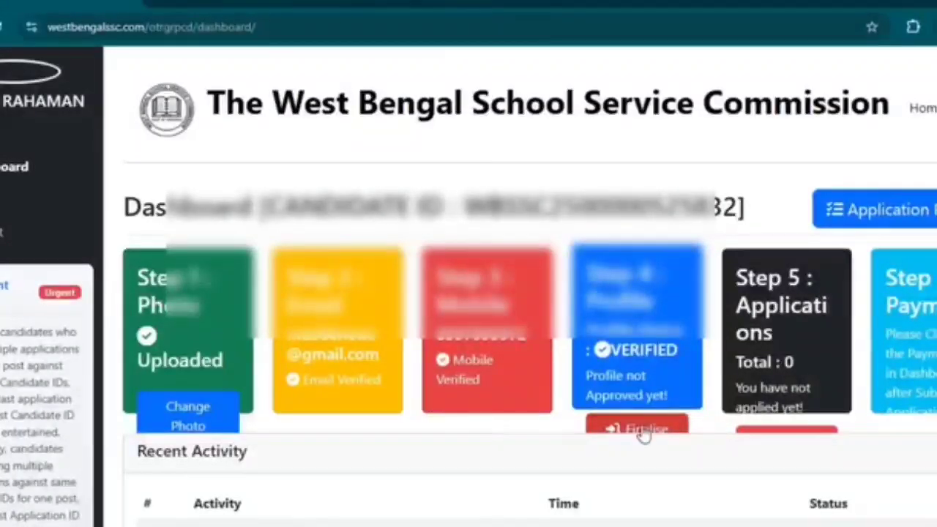
# Open the Step 4 profile for finalising, review the personal and academic entries, and confirm the finalisation.
pyautogui.click(643, 432)
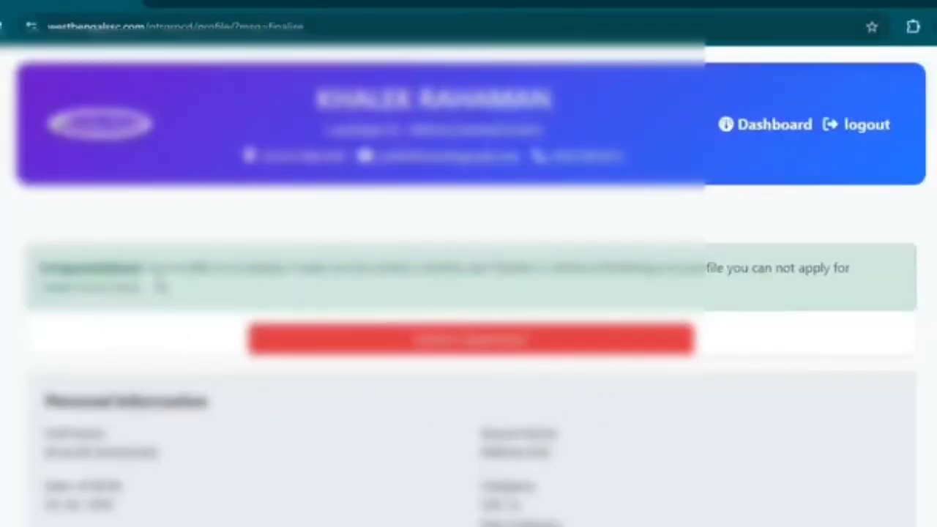
pyautogui.scroll(-4, 263, 303)
pyautogui.scroll(-1, 300, 329)
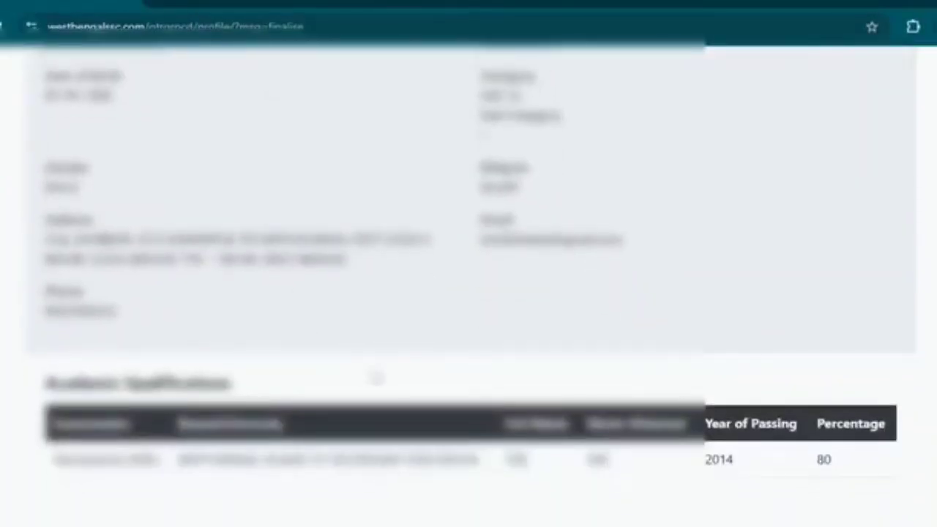
pyautogui.scroll(4, 381, 366)
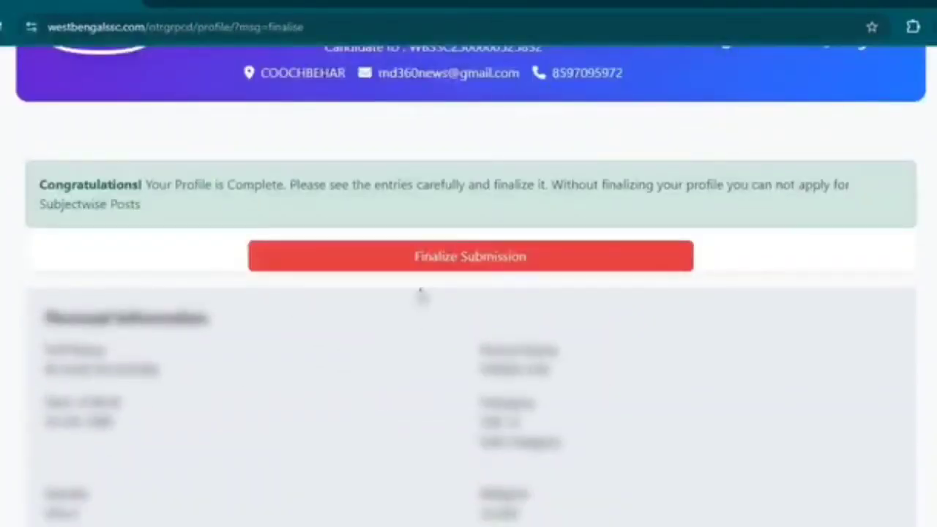
pyautogui.click(456, 267)
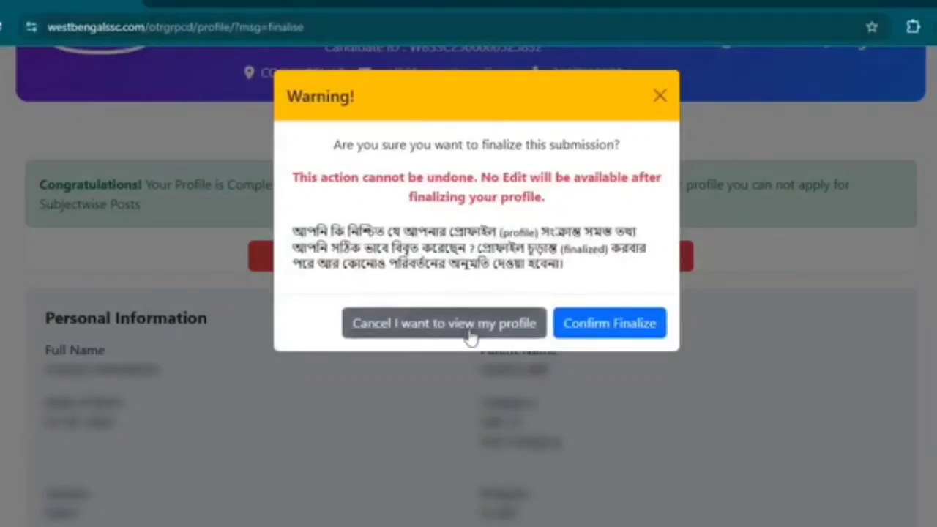
pyautogui.click(578, 330)
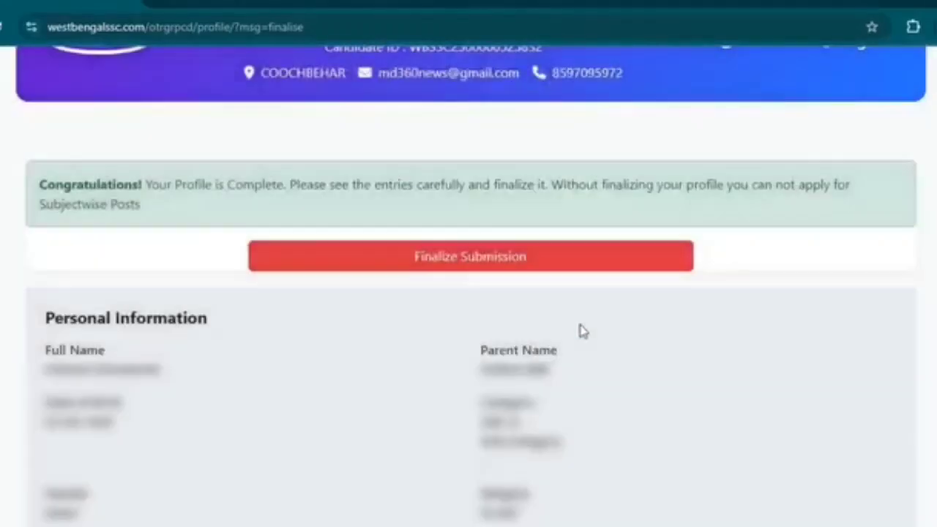
# Choose Group-D as the post name in the Application Details and enter 2012 as the eighth standard's year of passing.
pyautogui.scroll(-1, 488, 309)
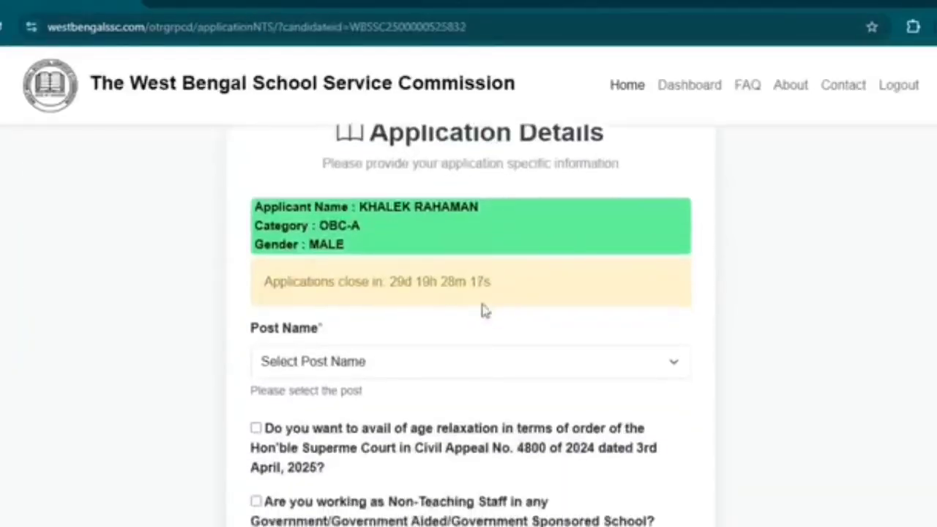
pyautogui.scroll(-1, 485, 281)
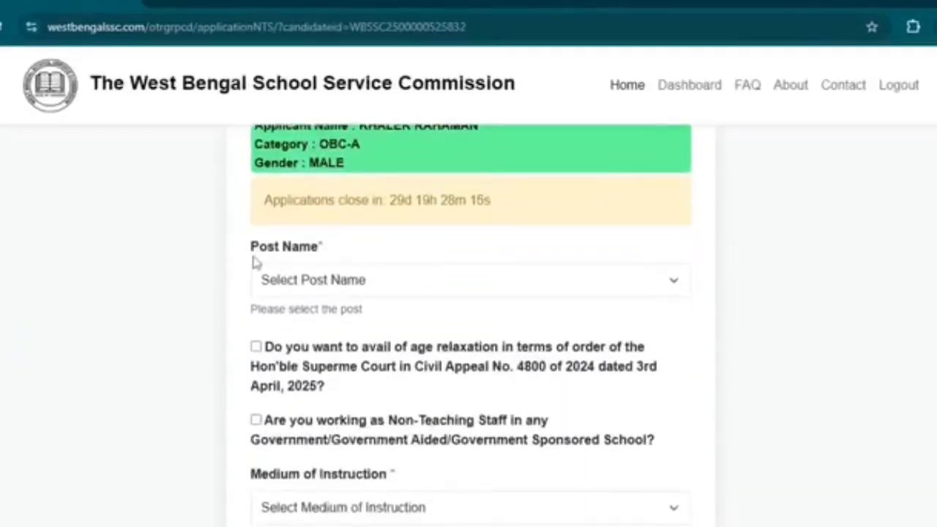
pyautogui.click(335, 286)
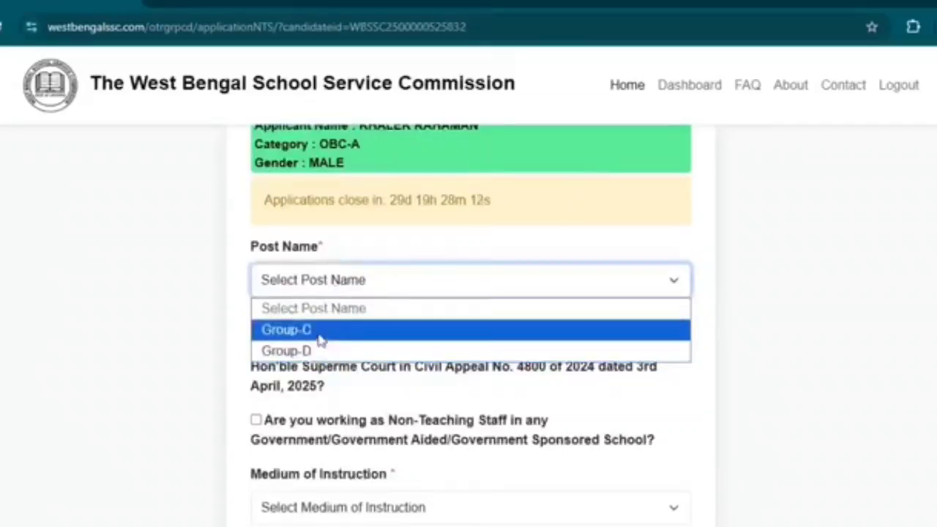
pyautogui.click(333, 351)
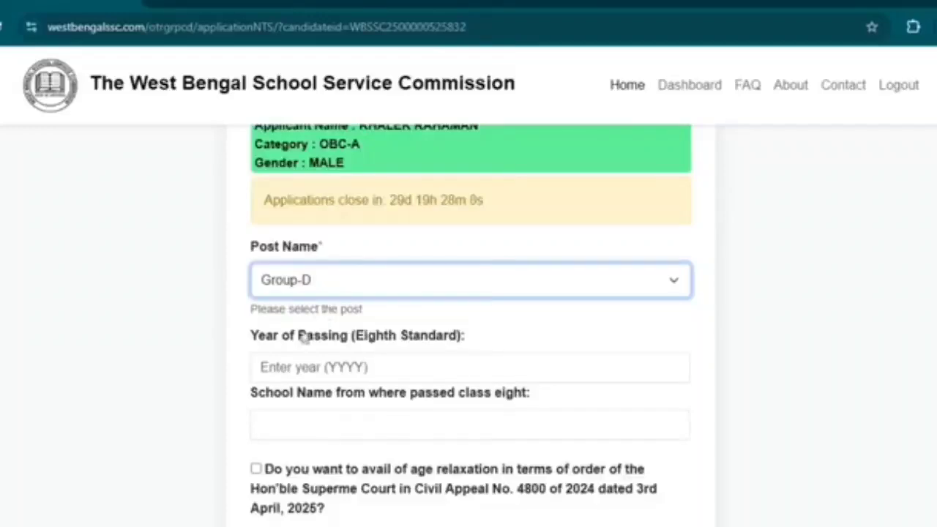
pyautogui.click(279, 369)
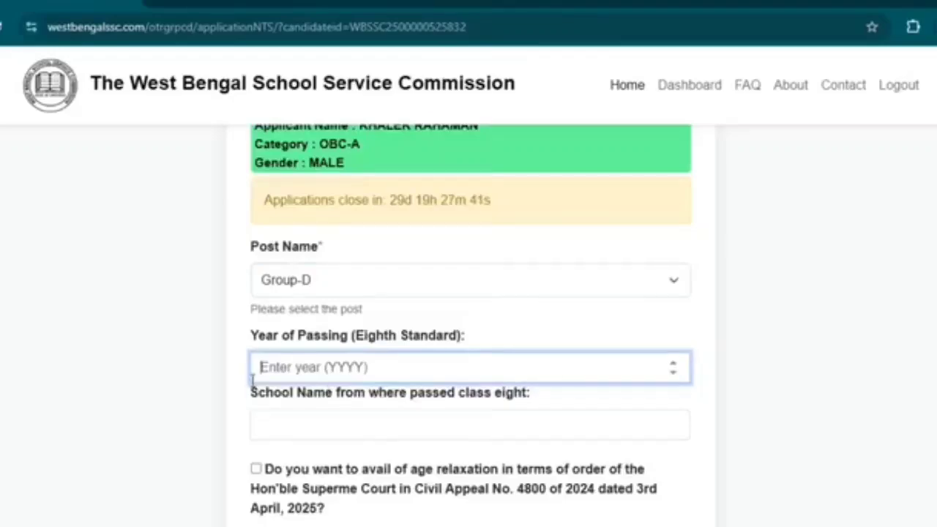
pyautogui.write('20')
pyautogui.write('12')
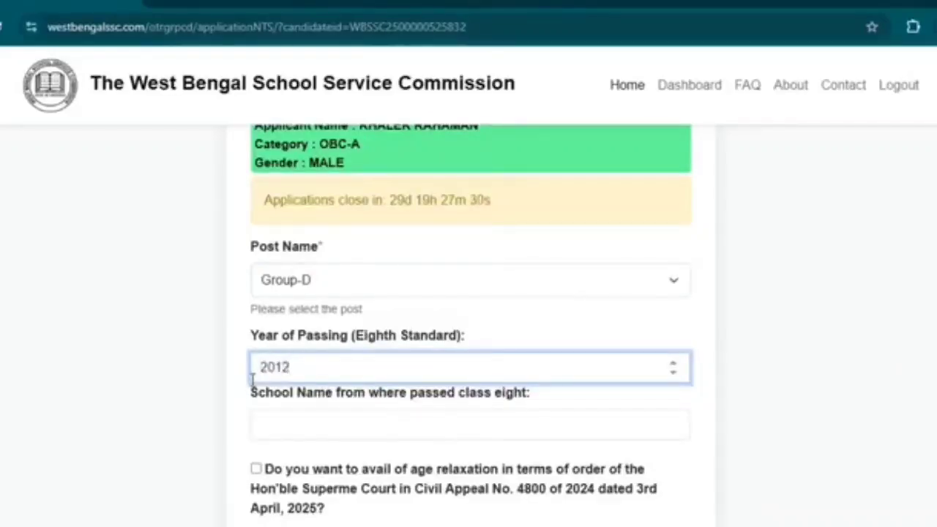
pyautogui.click(240, 364)
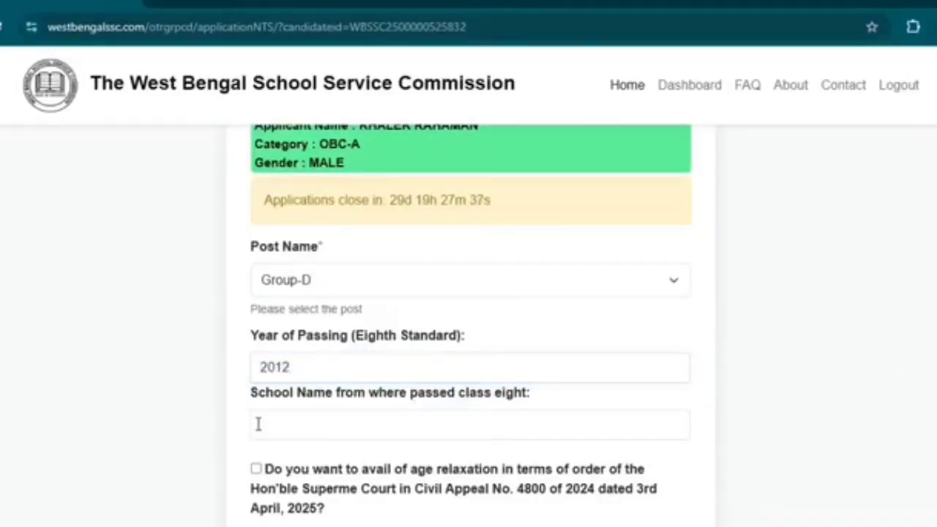
pyautogui.moveTo(243, 393); pyautogui.dragTo(546, 403)
pyautogui.click(382, 440)
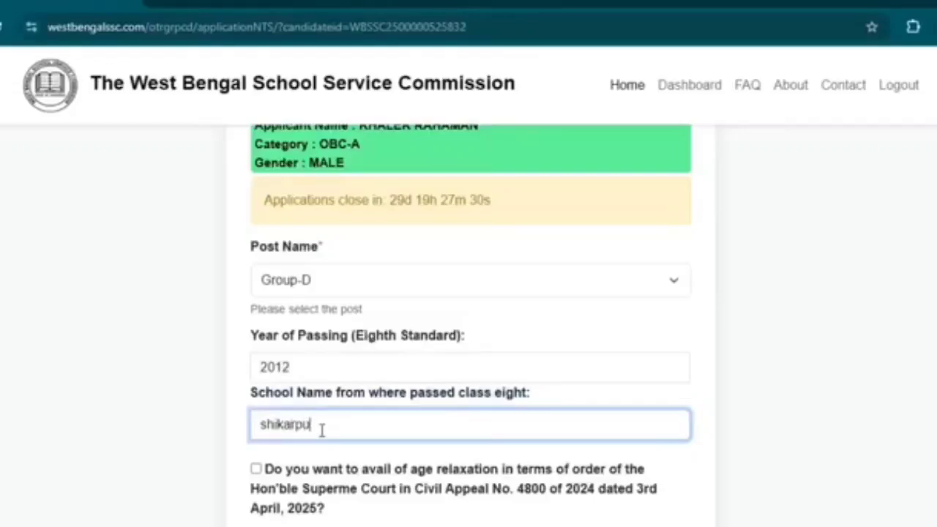
pyautogui.click(235, 390)
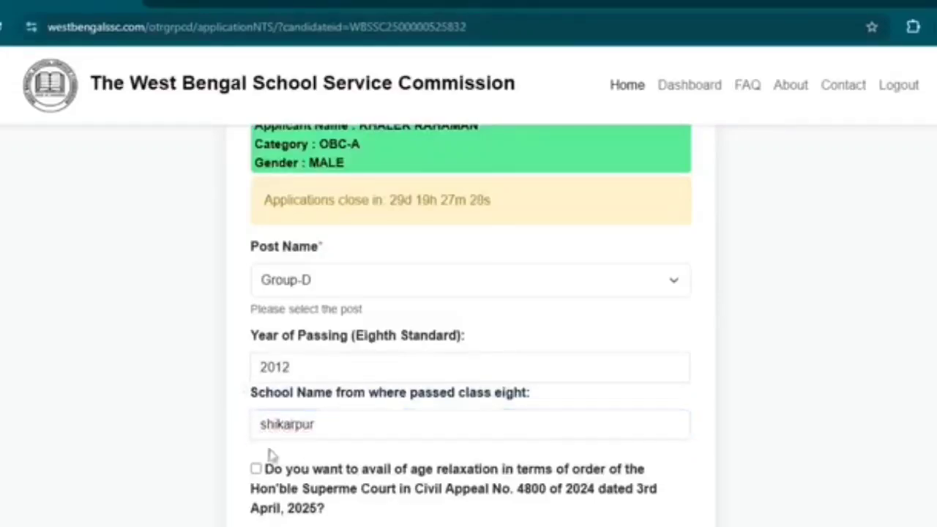
pyautogui.moveTo(334, 433); pyautogui.dragTo(207, 436)
pyautogui.press('BackSpace')
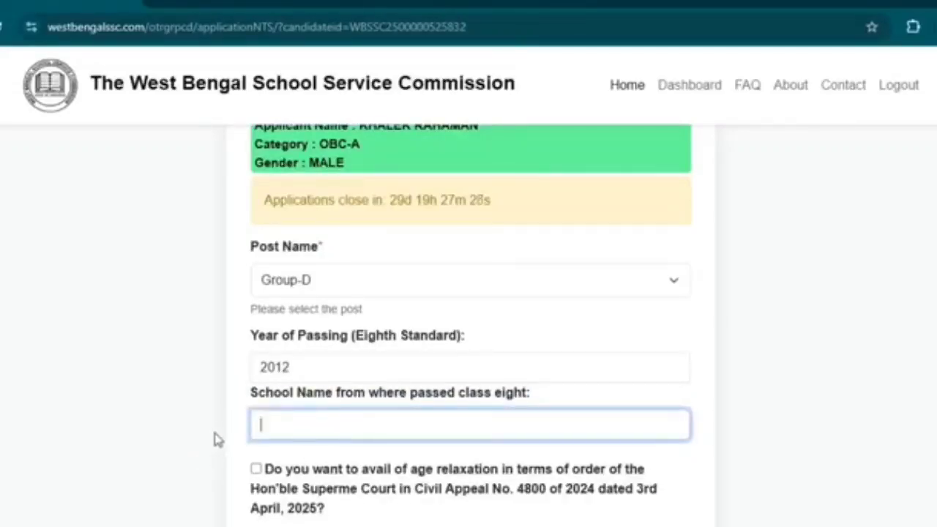
# Tick the age relaxation and Non-Teaching Staff options in turn to view their extra fields, unticking each again.
pyautogui.scroll(-2, 276, 420)
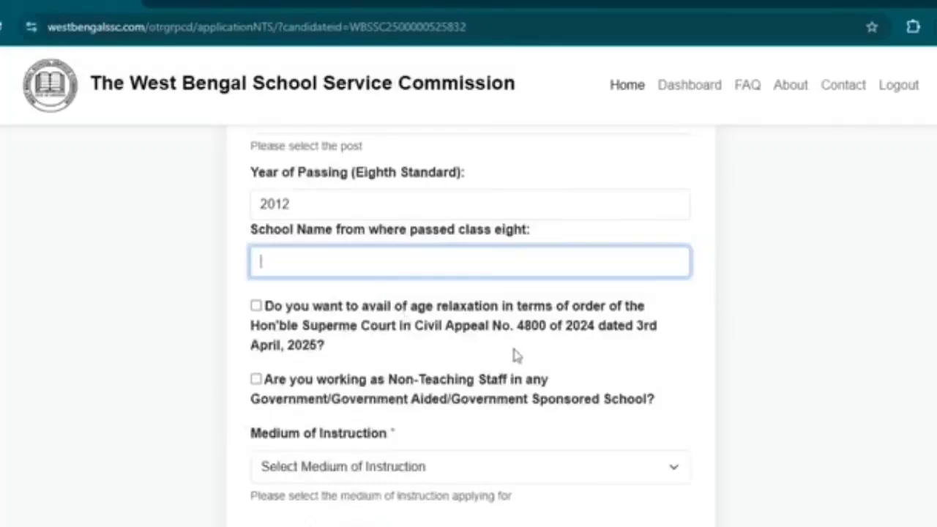
pyautogui.click(256, 306)
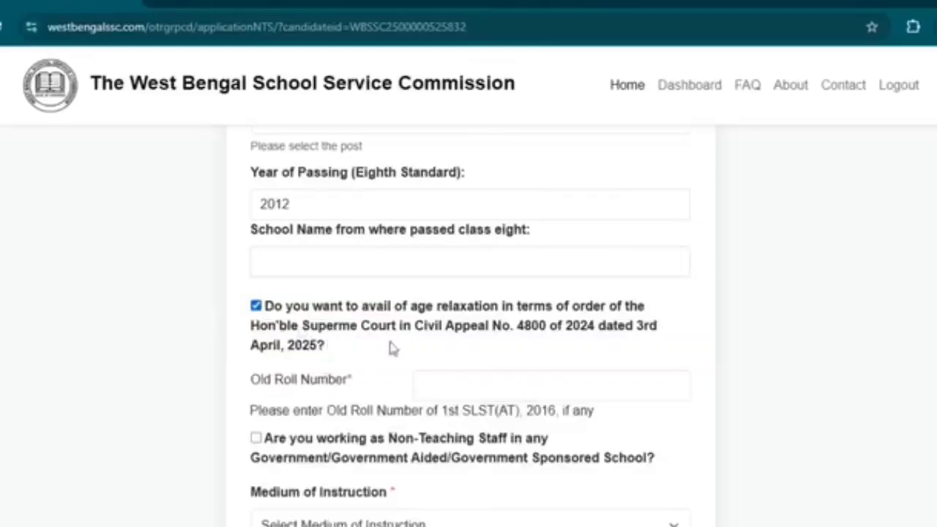
pyautogui.click(255, 306)
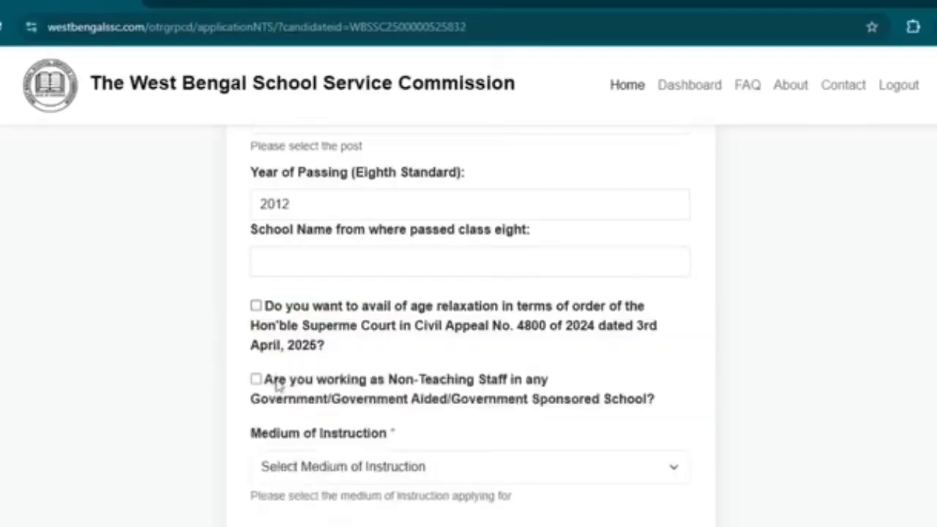
pyautogui.click(255, 379)
pyautogui.scroll(-3, 376, 332)
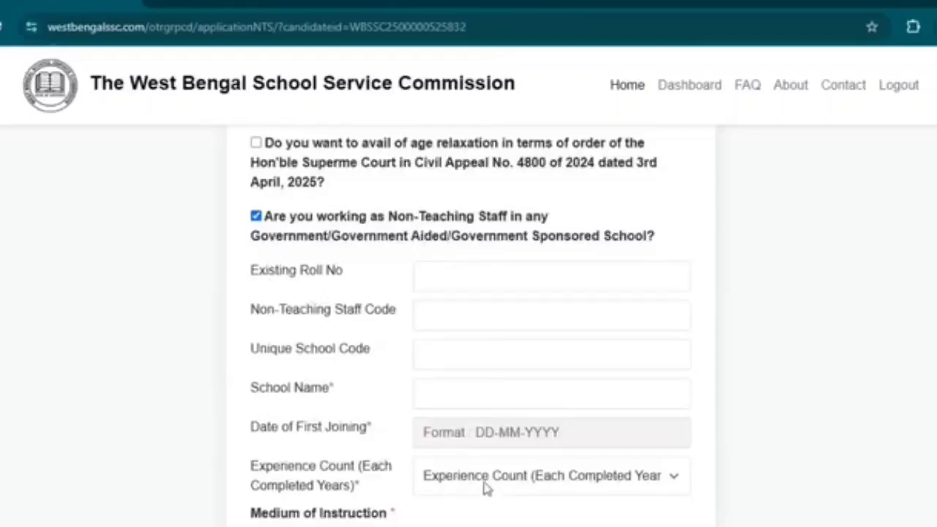
pyautogui.scroll(-1, 485, 485)
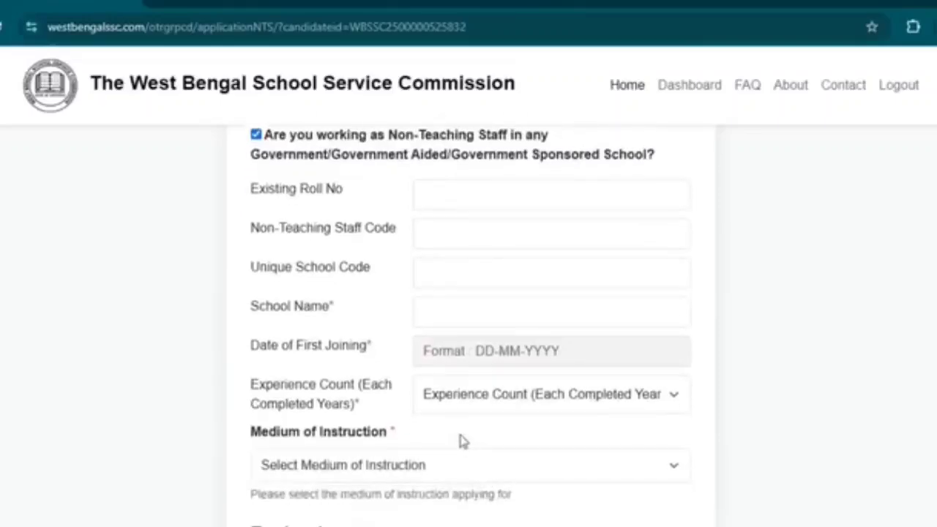
pyautogui.click(257, 135)
# Set the Medium of Instruction to Bengali and mark the language as also studied in H.S./OLD H.S. and GRADUATION.
pyautogui.click(309, 230)
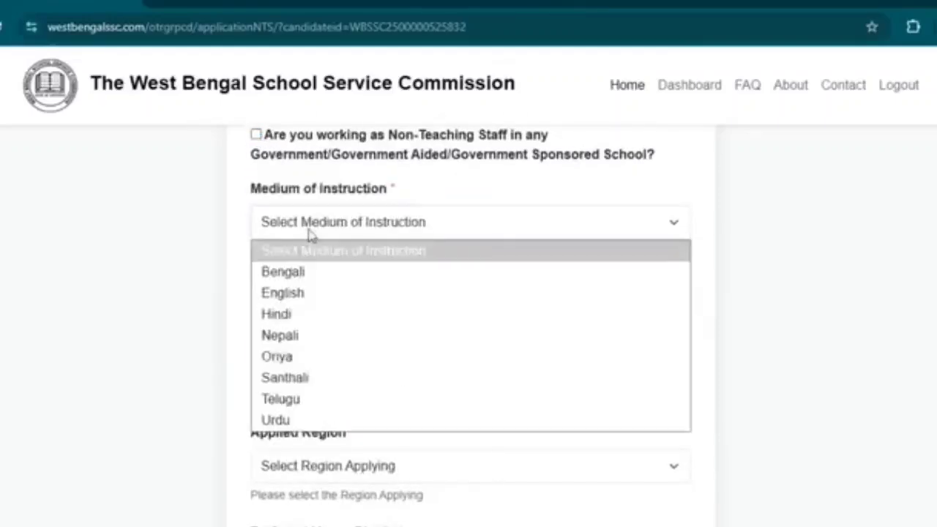
pyautogui.click(318, 279)
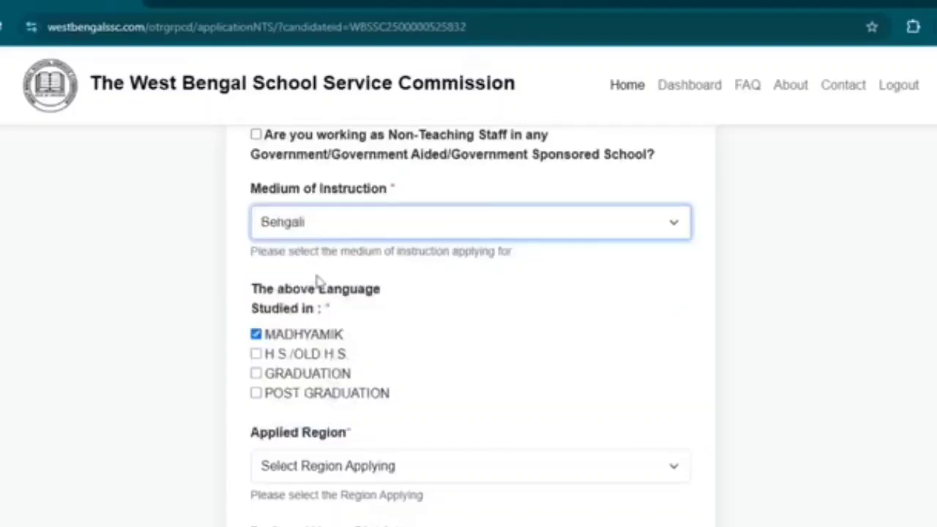
pyautogui.moveTo(256, 290); pyautogui.dragTo(303, 308)
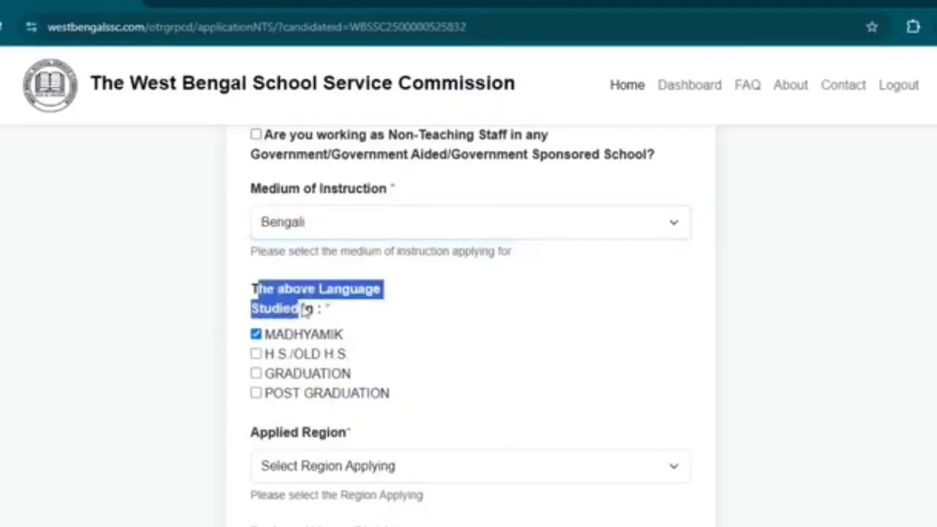
pyautogui.click(314, 308)
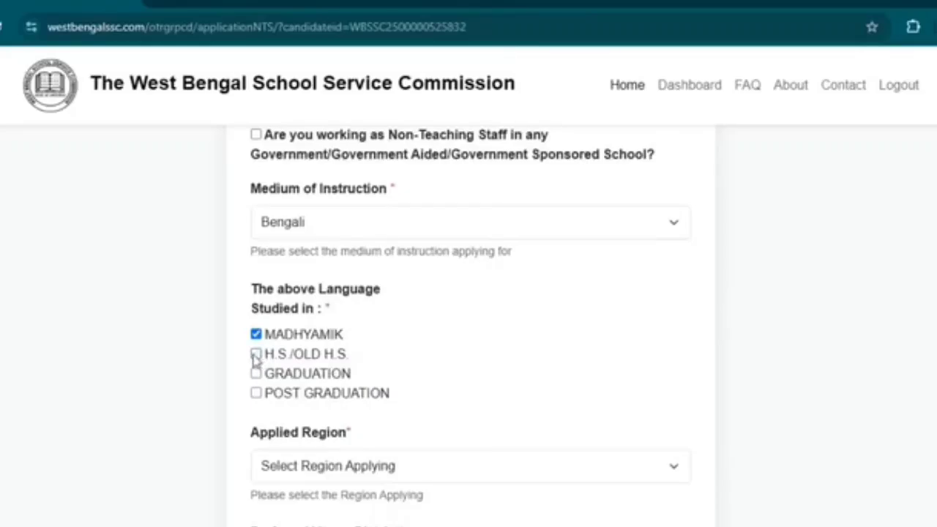
pyautogui.click(256, 354)
pyautogui.click(257, 374)
# Set the Applied Region to NORTHERN REGION and the Preferred Venue District to COOCHBEHAR.
pyautogui.scroll(-1, 311, 377)
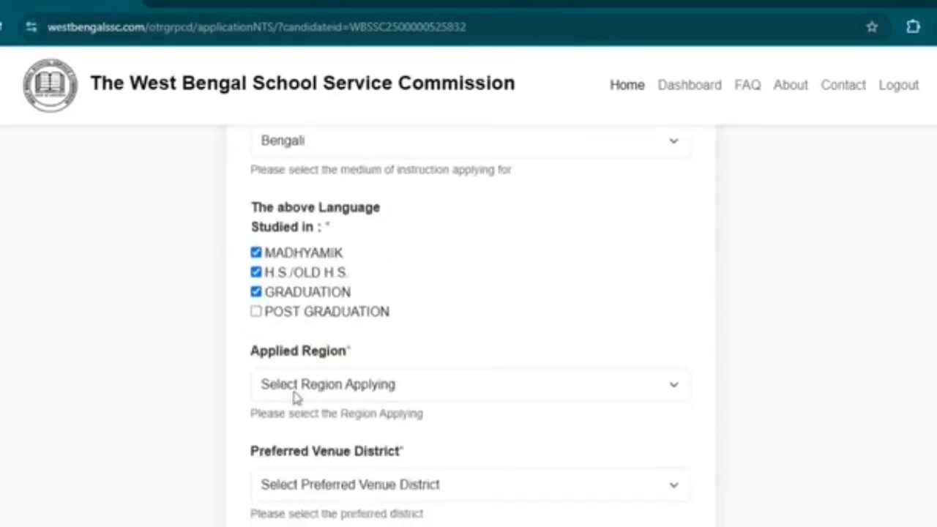
pyautogui.click(294, 388)
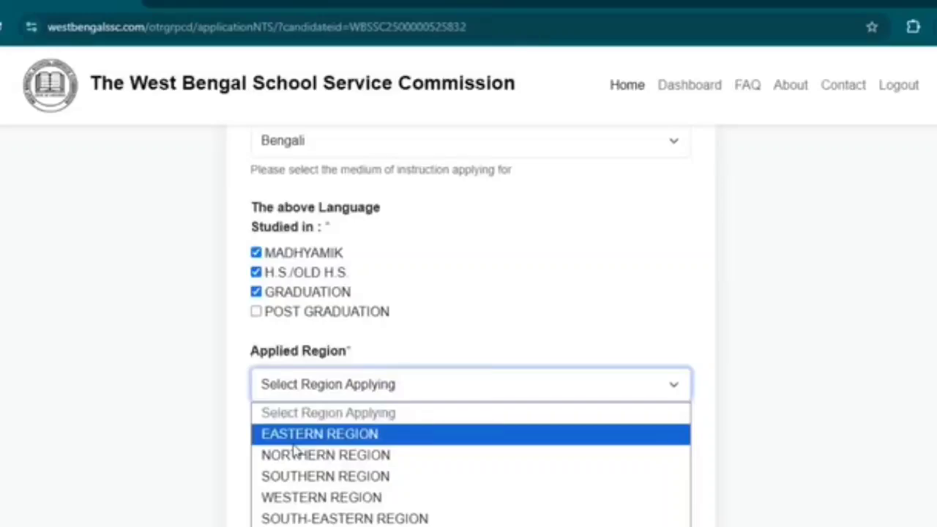
pyautogui.click(343, 458)
pyautogui.scroll(-2, 358, 424)
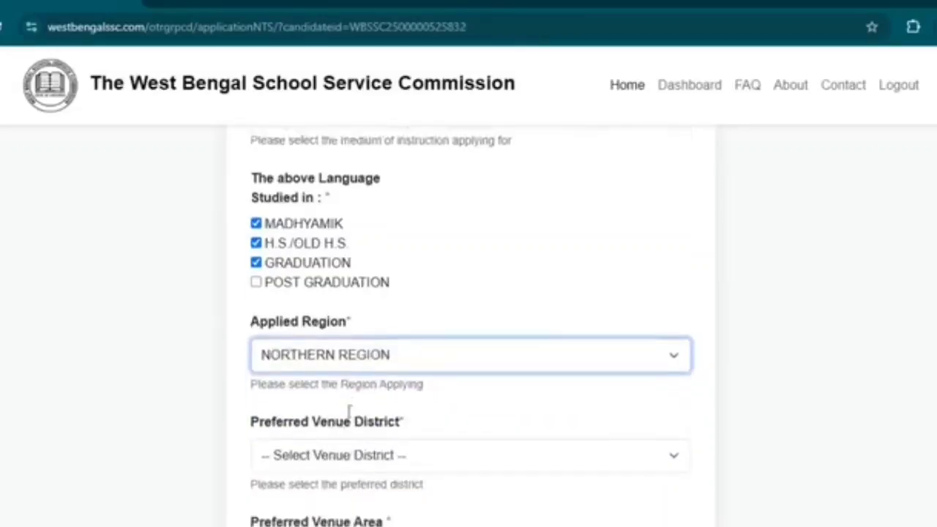
pyautogui.click(342, 403)
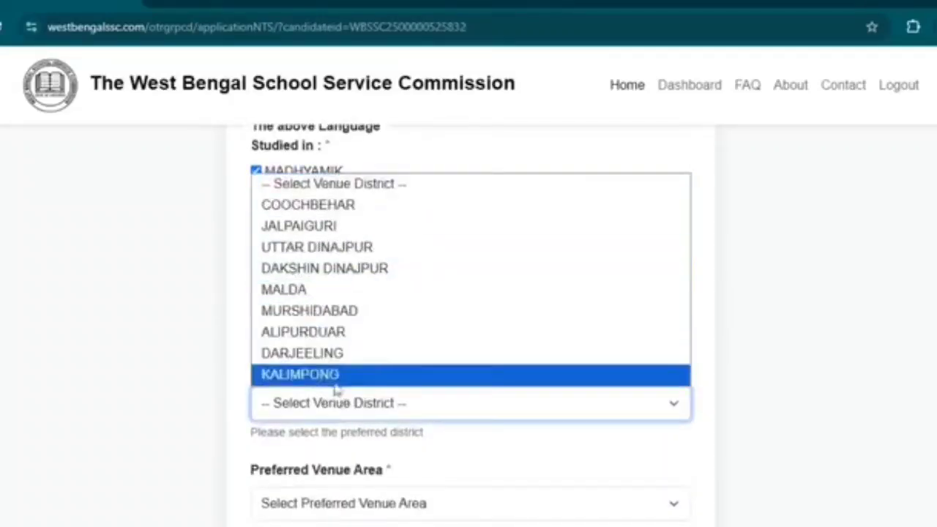
pyautogui.click(326, 209)
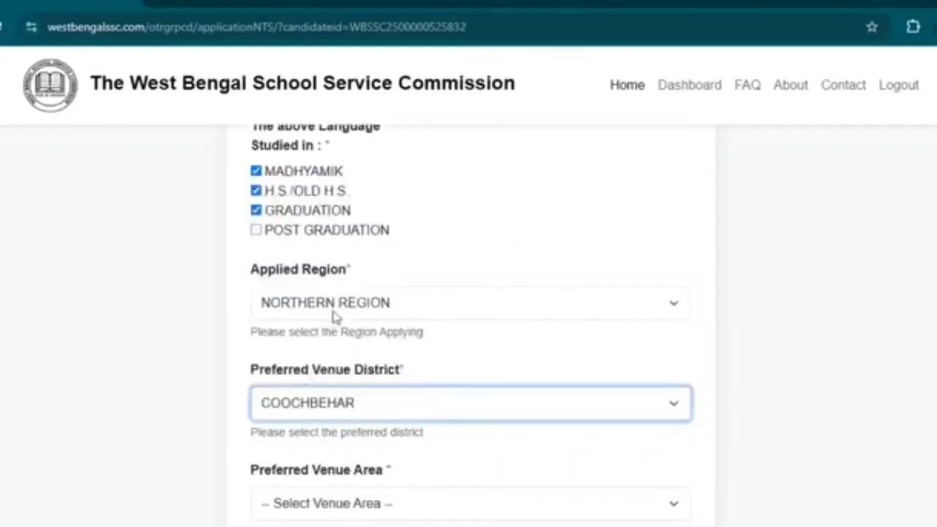
# Set the Preferred Venue Area to MATHABHANGA and submit the Group-D application, confirming that the entered data is correct.
pyautogui.scroll(-1, 352, 359)
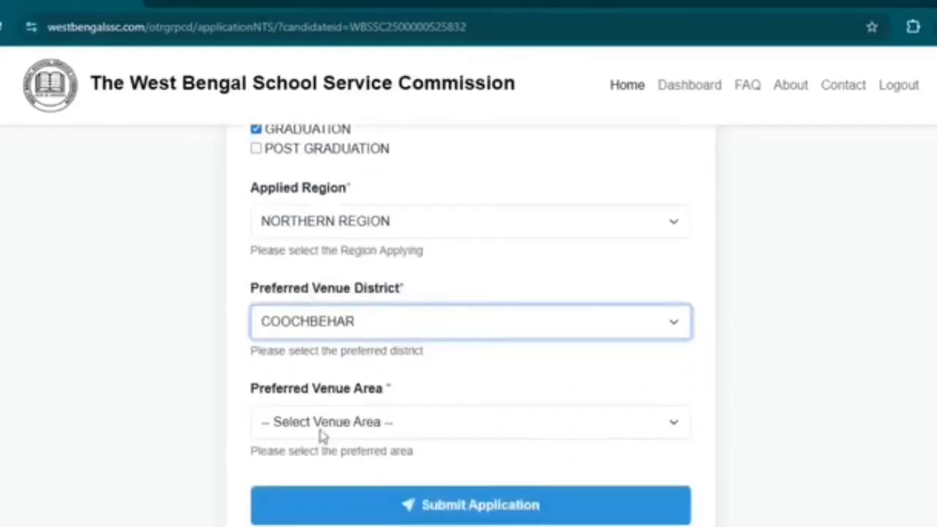
pyautogui.click(324, 432)
pyautogui.scroll(-2, 458, 351)
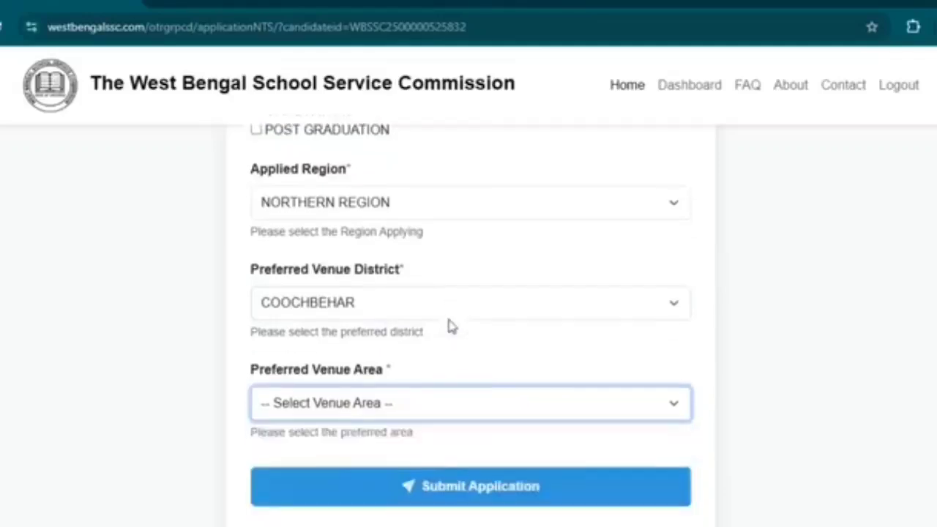
pyautogui.scroll(1, 400, 328)
pyautogui.click(394, 377)
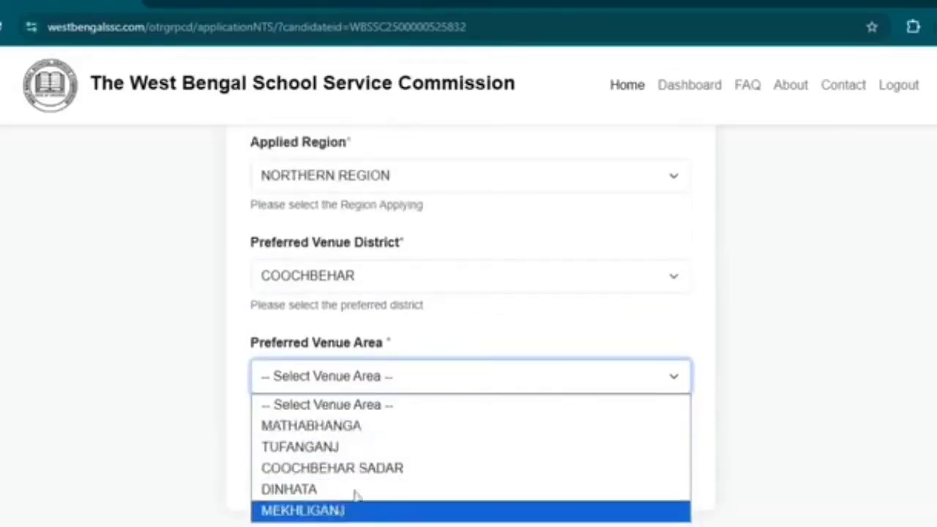
pyautogui.click(354, 433)
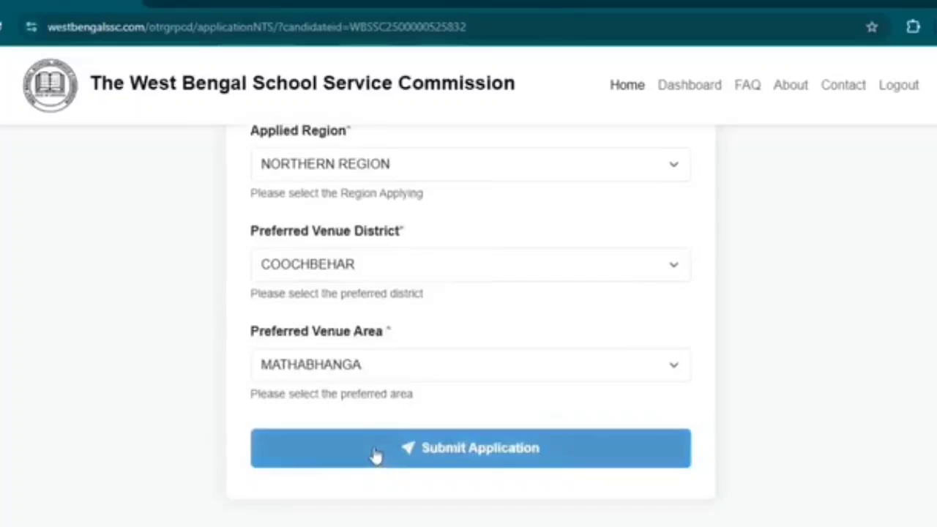
pyautogui.click(374, 453)
pyautogui.click(550, 137)
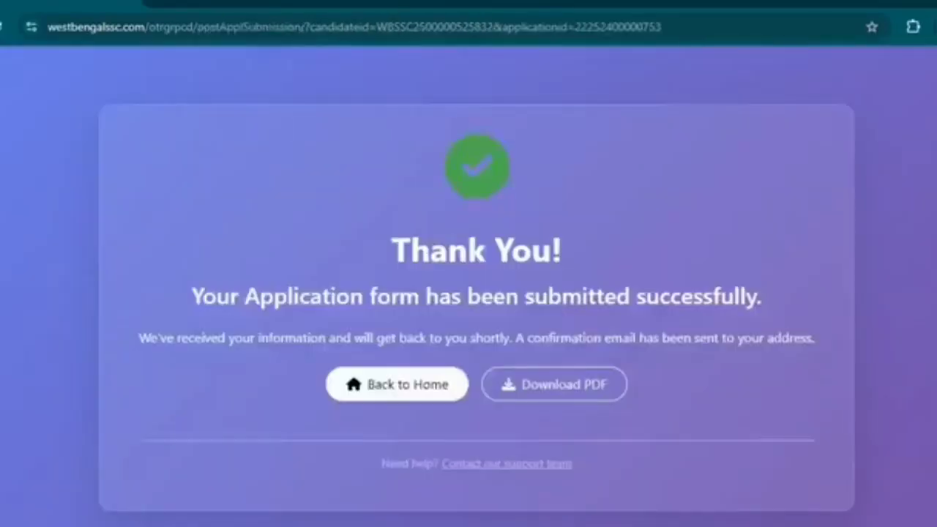
# Return to the dashboard, start another application and choose Group-C as its post name.
pyautogui.click(370, 406)
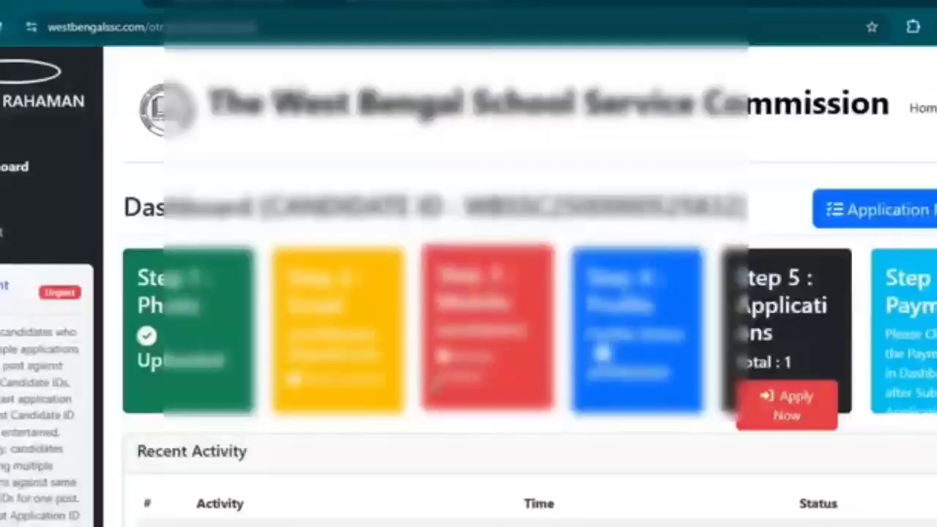
pyautogui.scroll(-1, 631, 402)
pyautogui.scroll(-2, 631, 402)
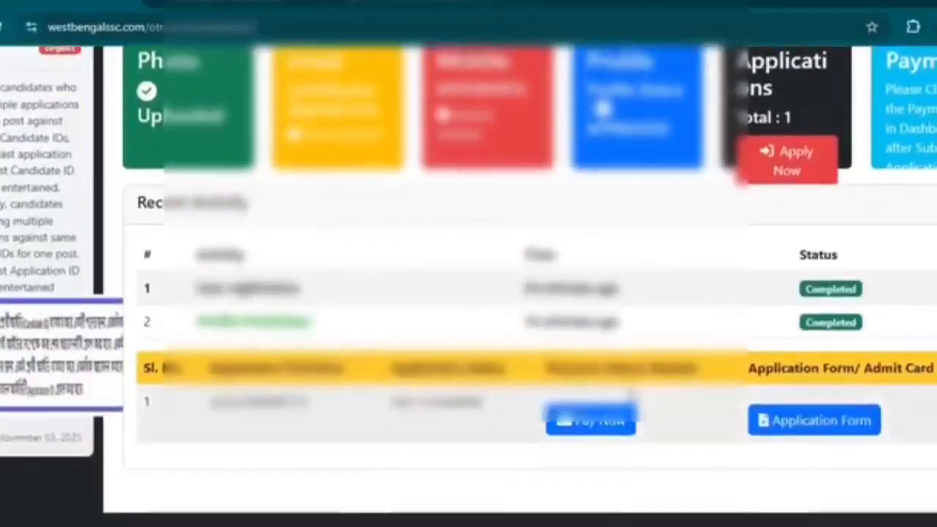
pyautogui.scroll(2, 541, 410)
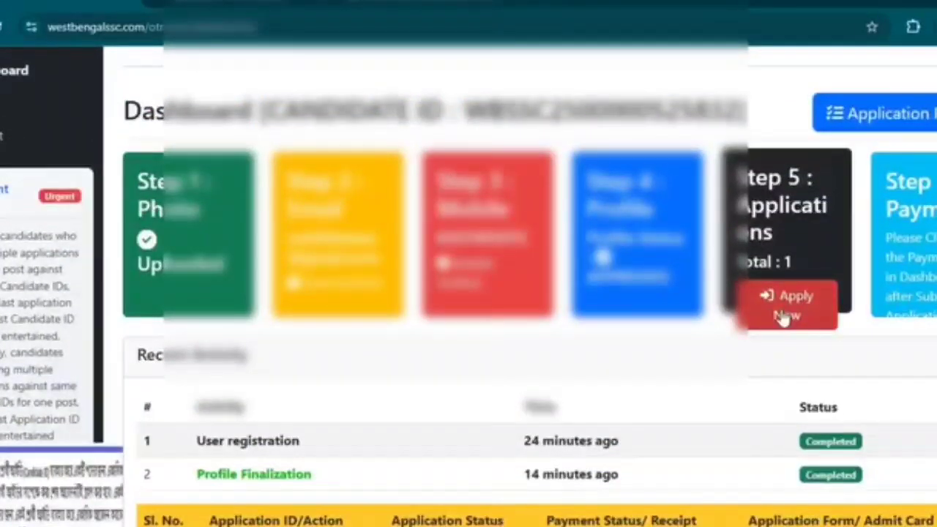
pyautogui.click(783, 315)
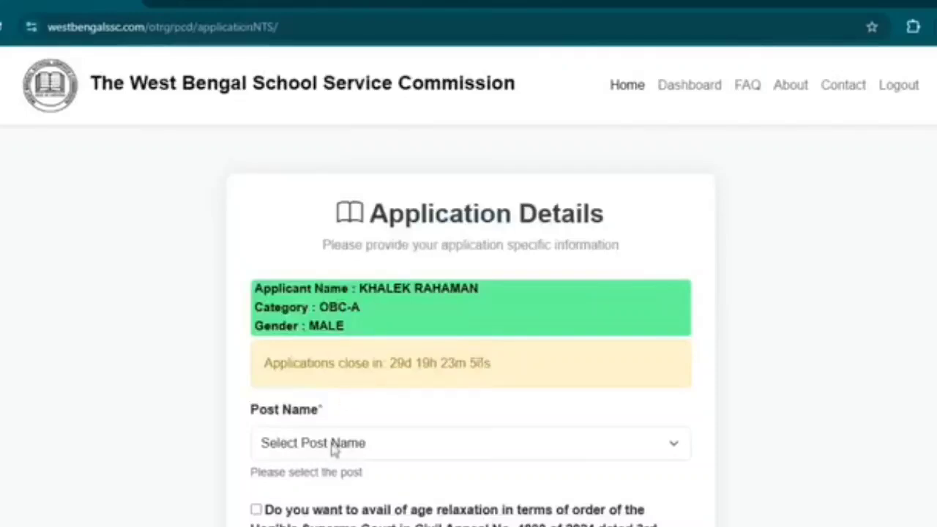
pyautogui.scroll(-2, 322, 410)
pyautogui.click(314, 285)
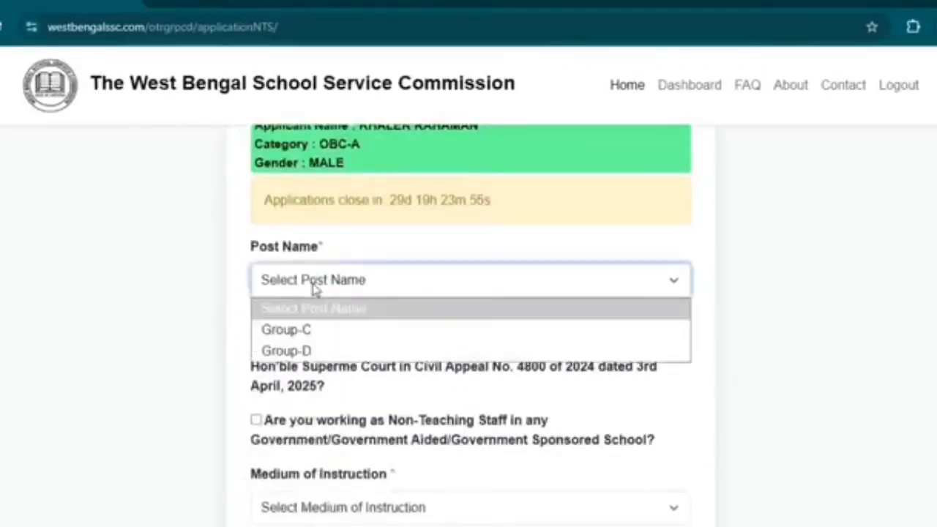
pyautogui.click(311, 330)
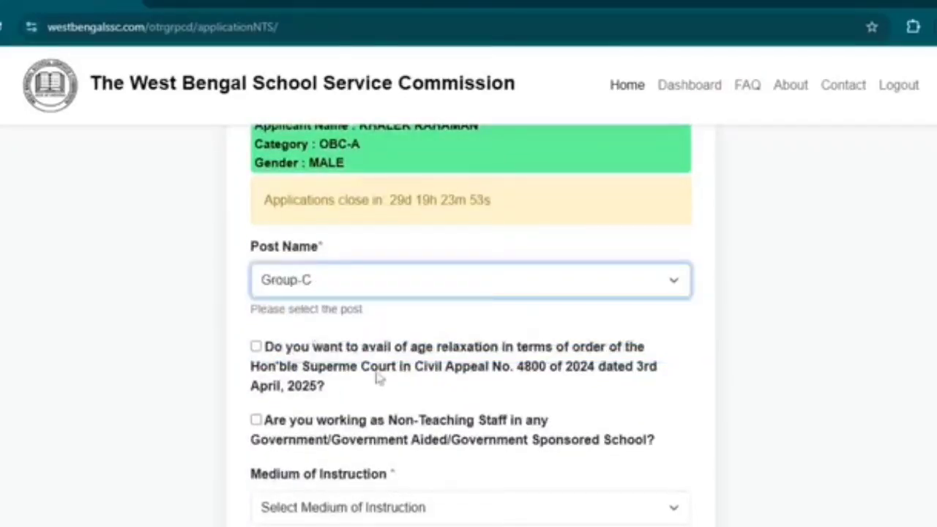
# Tick the age relaxation and Non-Teaching Staff options of the Group-C form one after the other to inspect their fields, clearing each again.
pyautogui.moveTo(261, 347); pyautogui.dragTo(355, 401)
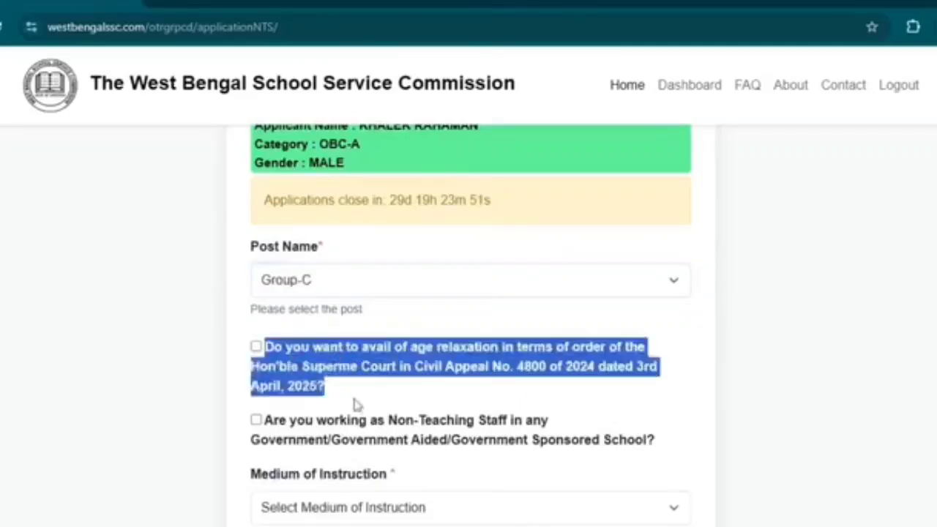
pyautogui.click(357, 386)
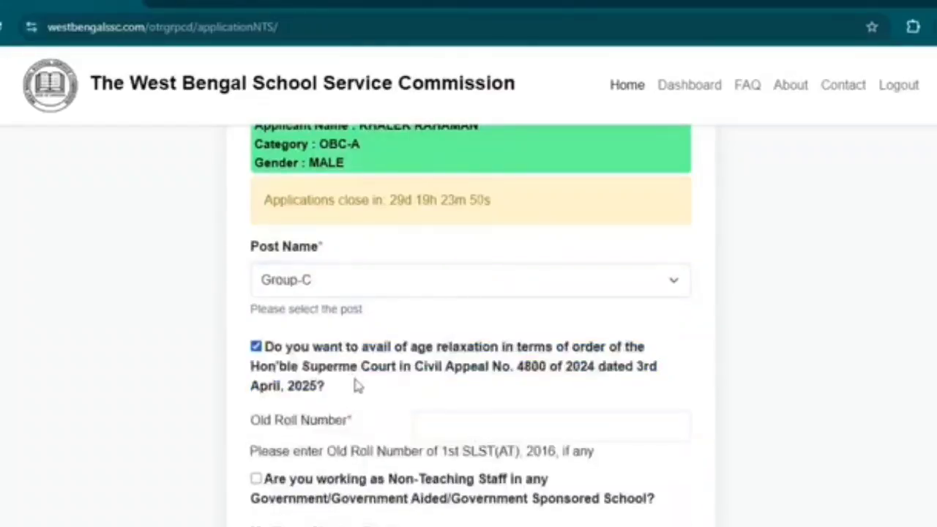
pyautogui.click(268, 351)
pyautogui.scroll(-2, 369, 337)
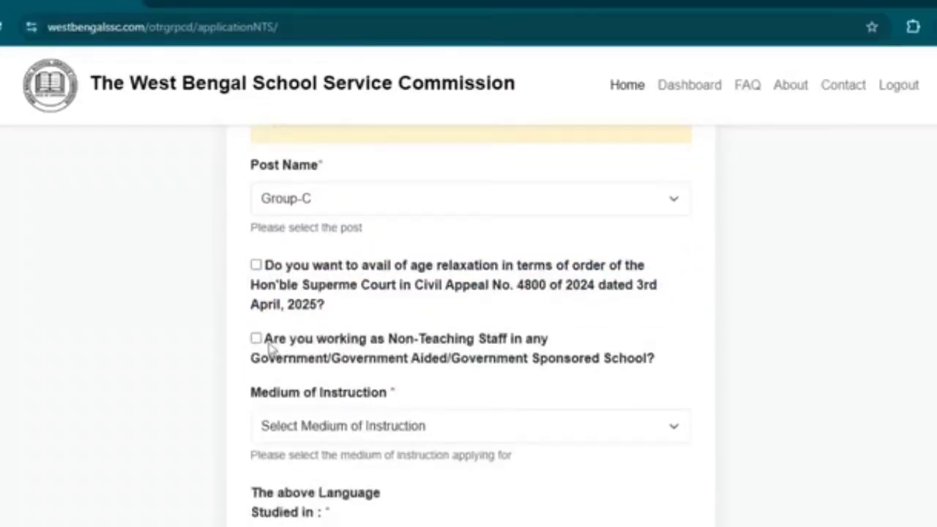
pyautogui.moveTo(270, 341); pyautogui.dragTo(596, 368)
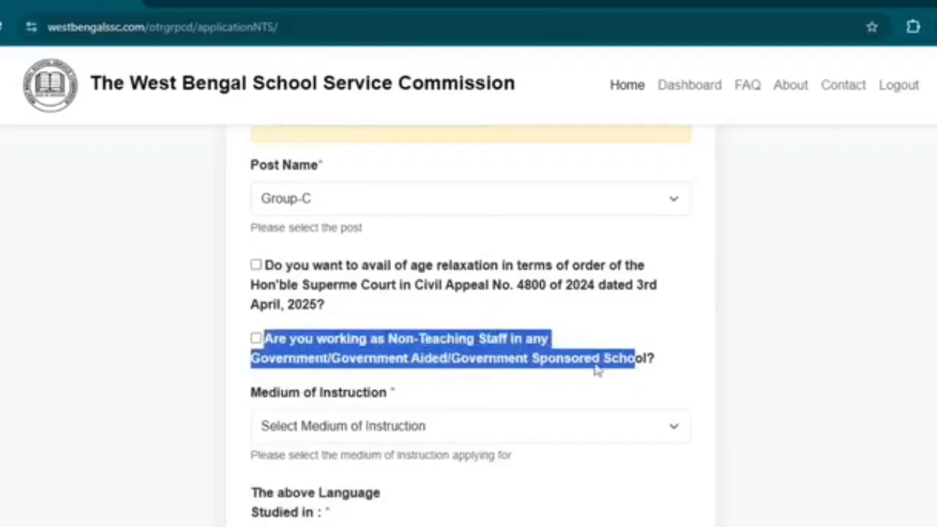
pyautogui.click(543, 338)
pyautogui.scroll(-4, 513, 322)
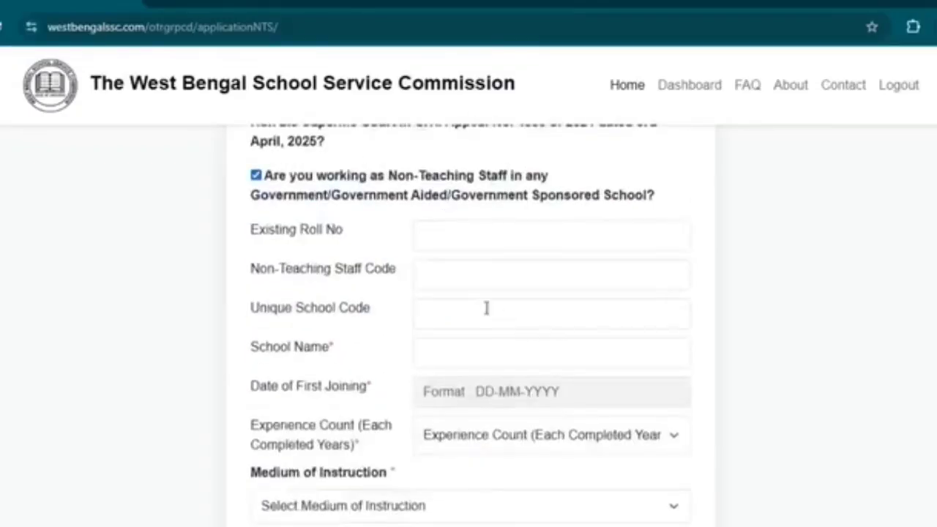
pyautogui.click(255, 177)
# Choose Bengali as the Group-C form's Medium of Instruction and mark it as studied in H.S./OLD H.S. and GRADUATION.
pyautogui.scroll(-2, 258, 204)
pyautogui.click(306, 189)
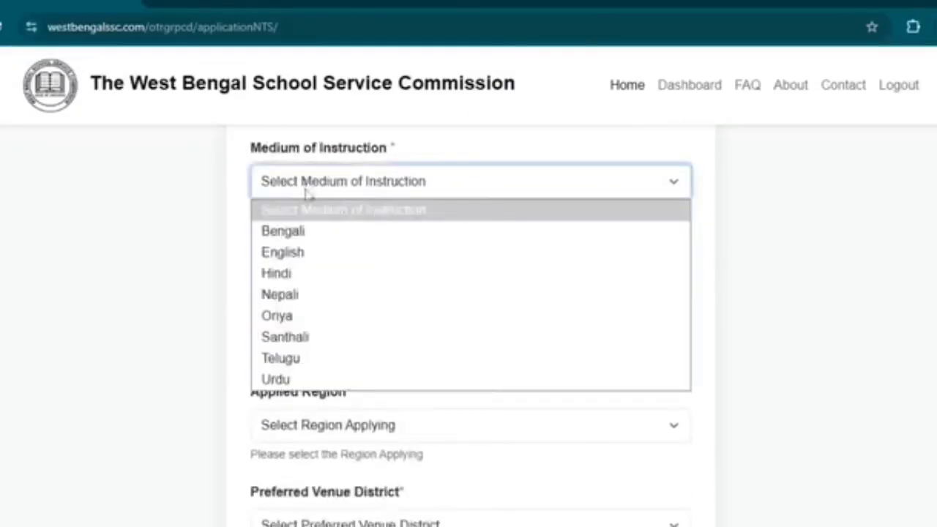
pyautogui.click(311, 231)
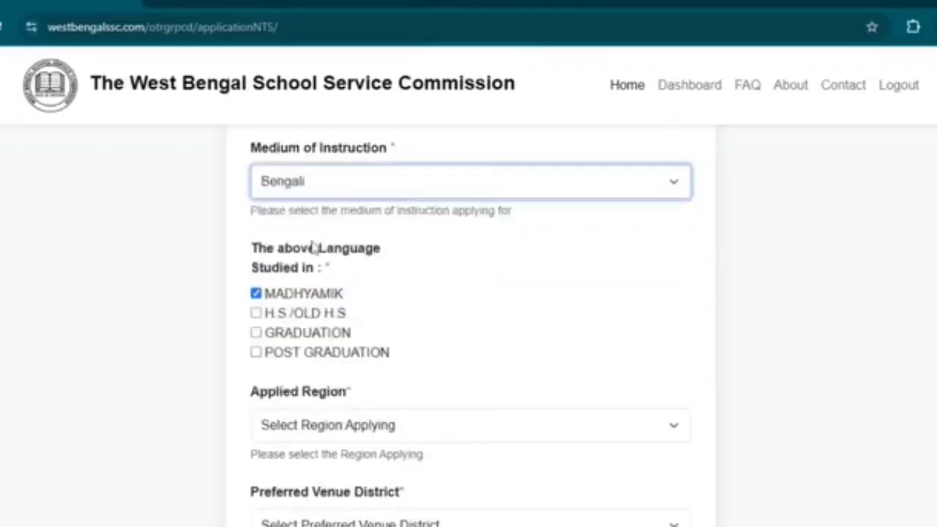
pyautogui.click(265, 314)
pyautogui.click(260, 313)
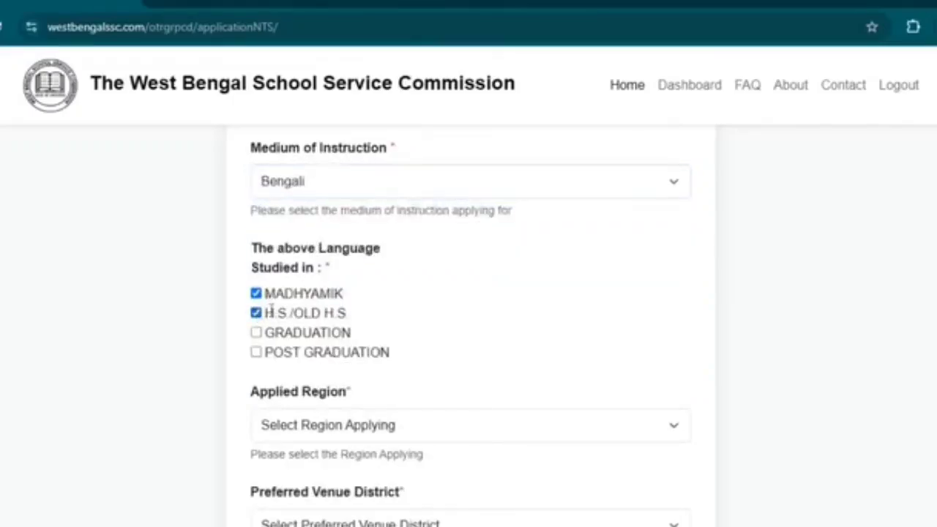
pyautogui.click(257, 333)
pyautogui.scroll(-1, 377, 319)
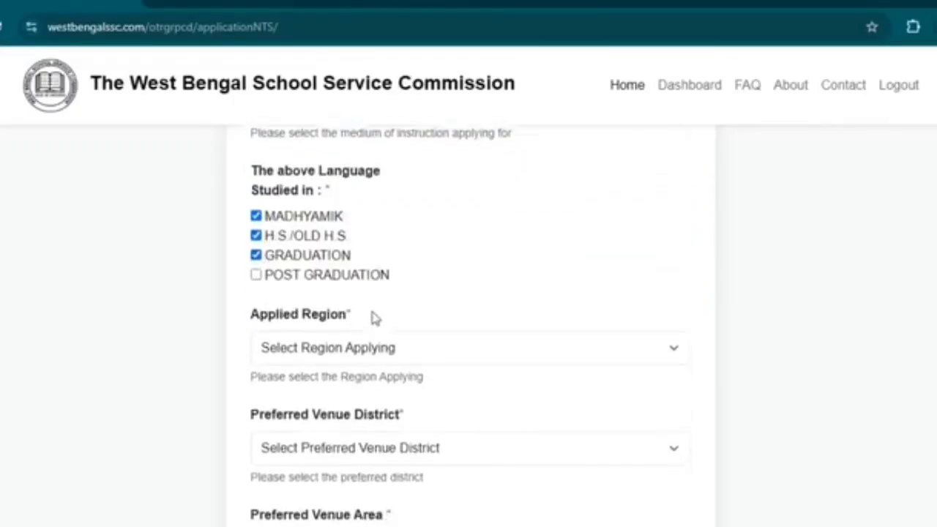
# Choose NORTHERN REGION as the Group-C form's Applied Region and COOCHBEHAR as its Preferred Venue District.
pyautogui.click(322, 350)
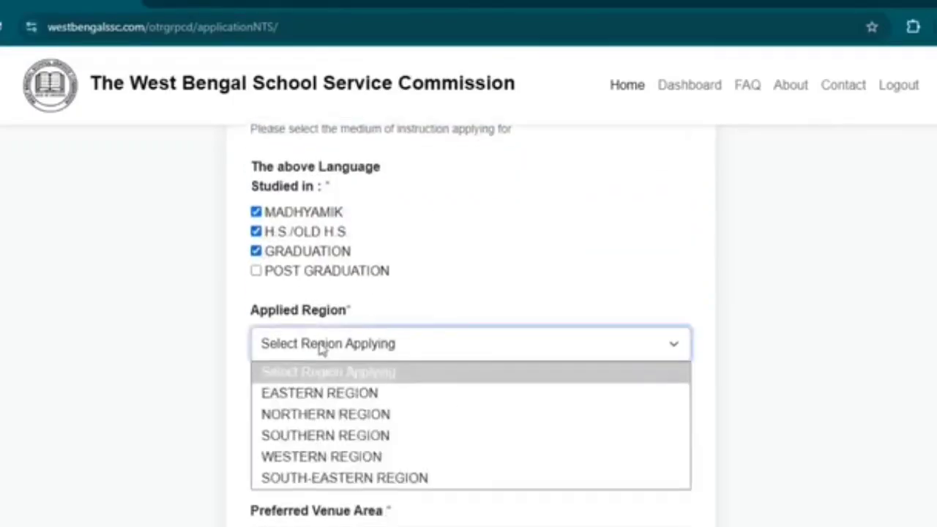
pyautogui.click(343, 415)
pyautogui.scroll(-1, 355, 412)
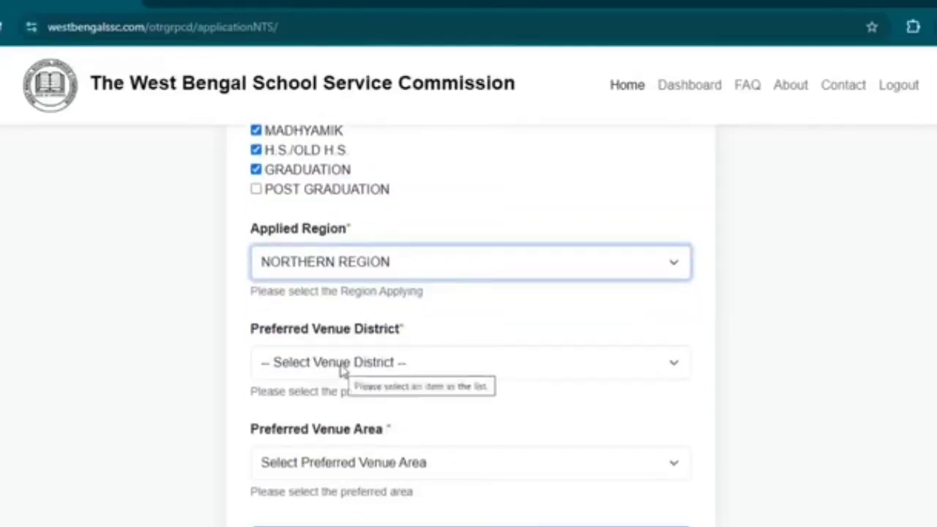
pyautogui.click(343, 369)
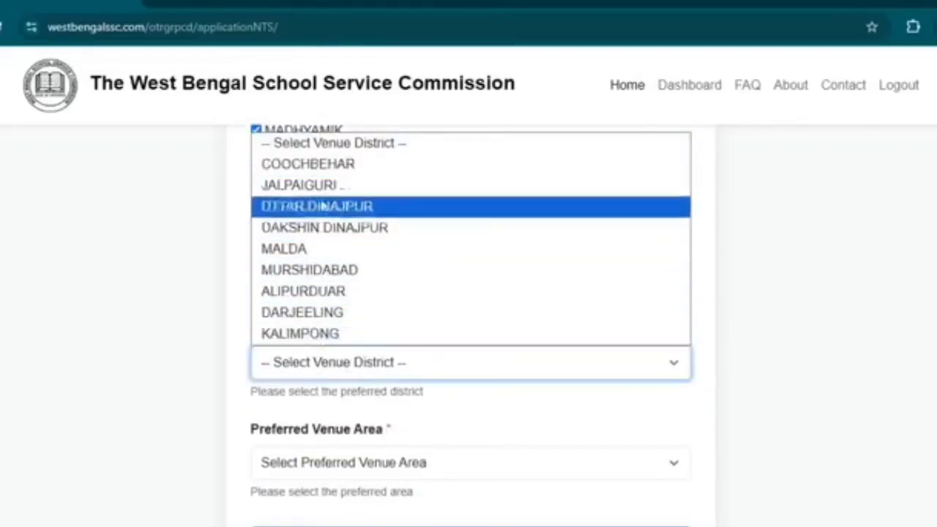
pyautogui.click(329, 168)
pyautogui.scroll(-1, 307, 373)
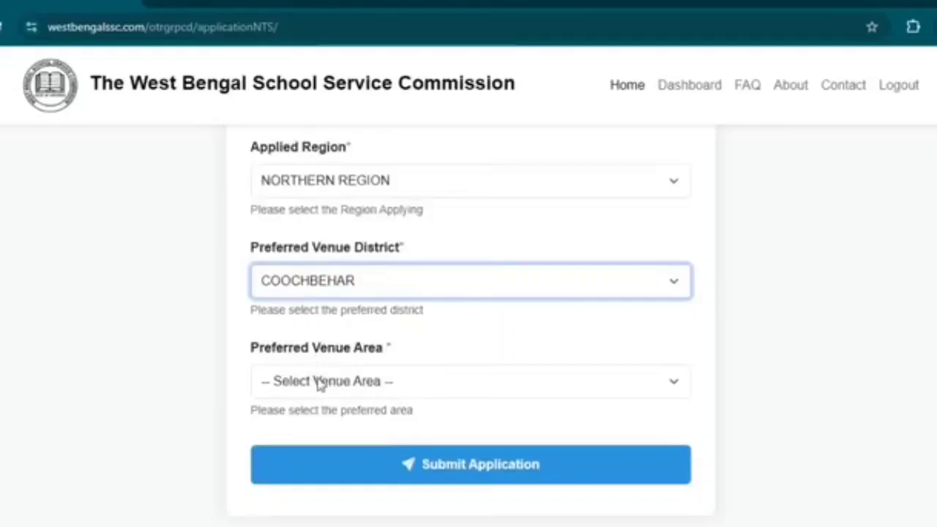
# Choose MATHABHANGA as the Group-C form's Preferred Venue Area, submit the application and confirm the entered data.
pyautogui.click(318, 380)
pyautogui.click(333, 438)
pyautogui.click(355, 472)
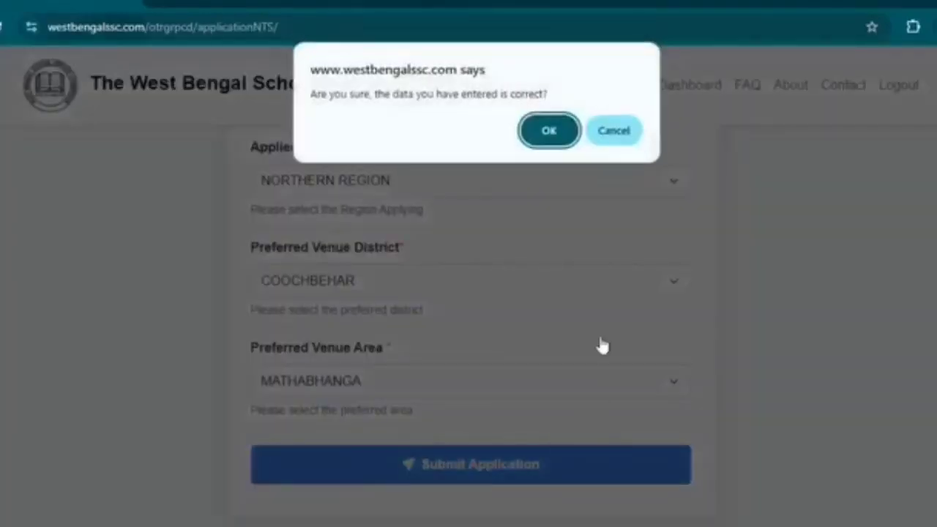
pyautogui.click(562, 125)
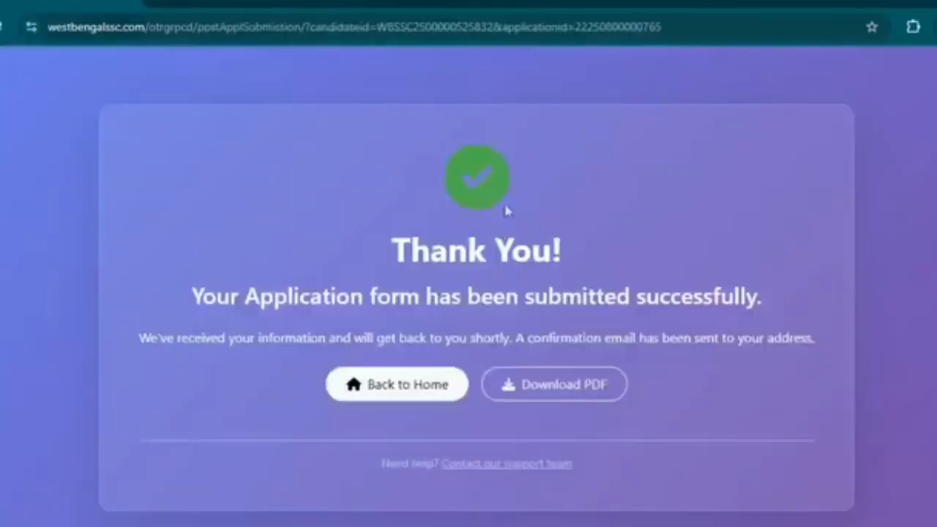
# Return to the dashboard, open the first listed application's form as a PDF and look through it.
pyautogui.click(397, 390)
pyautogui.scroll(-4, 429, 416)
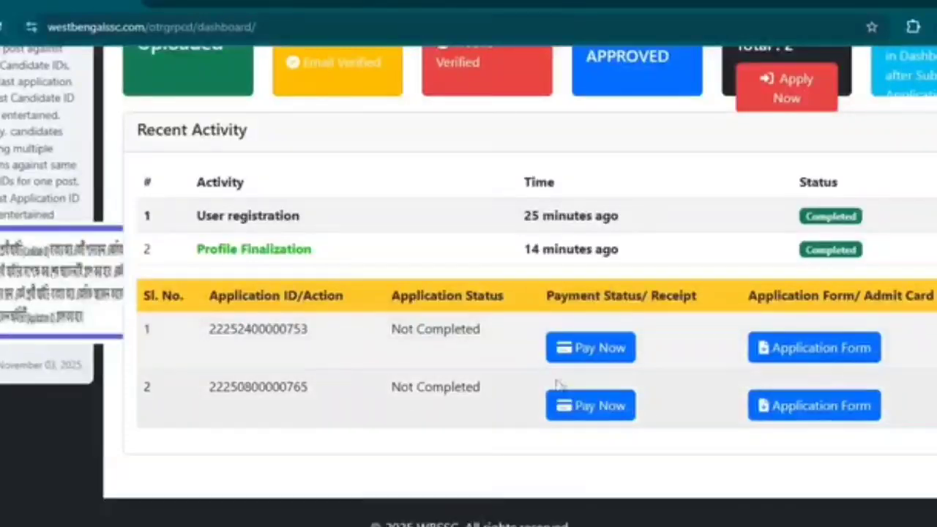
pyautogui.click(811, 353)
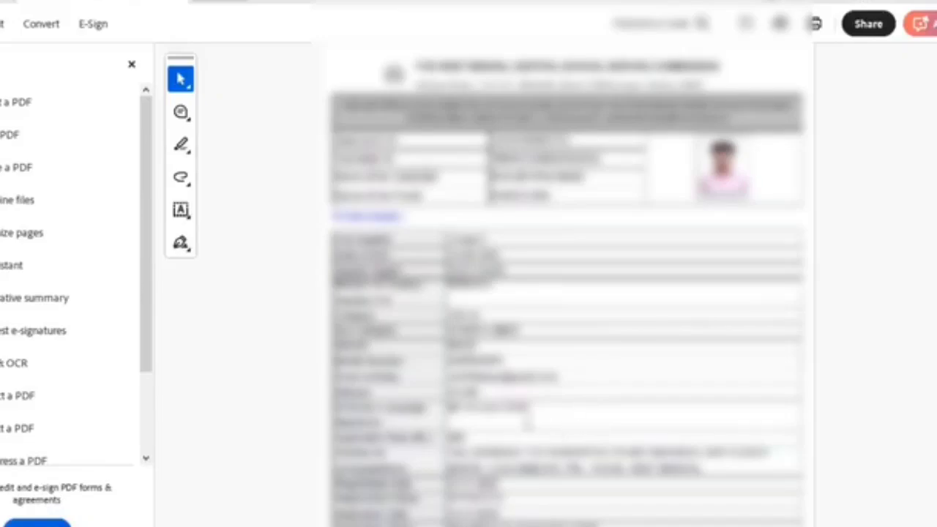
pyautogui.scroll(-5, 495, 341)
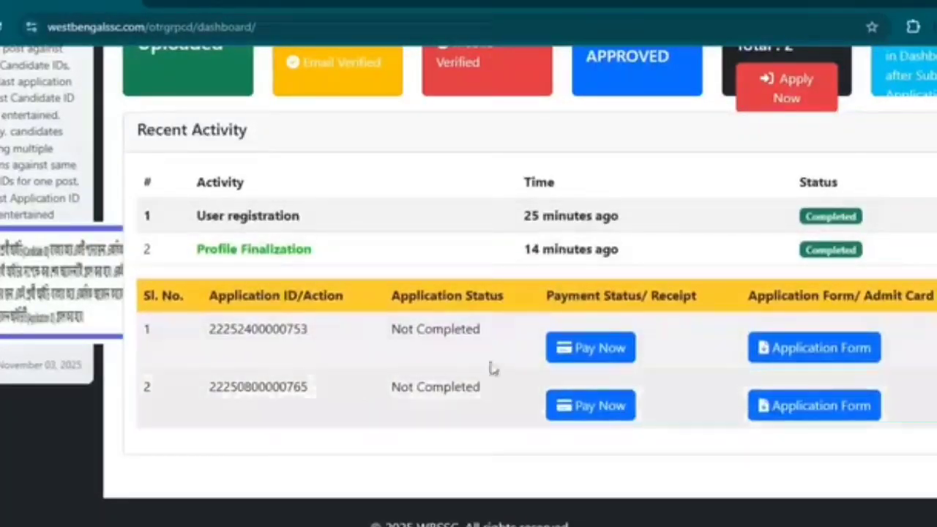
# Start the fee payment for the first listed application with BillDesk as the gateway and review the fee details.
pyautogui.click(603, 360)
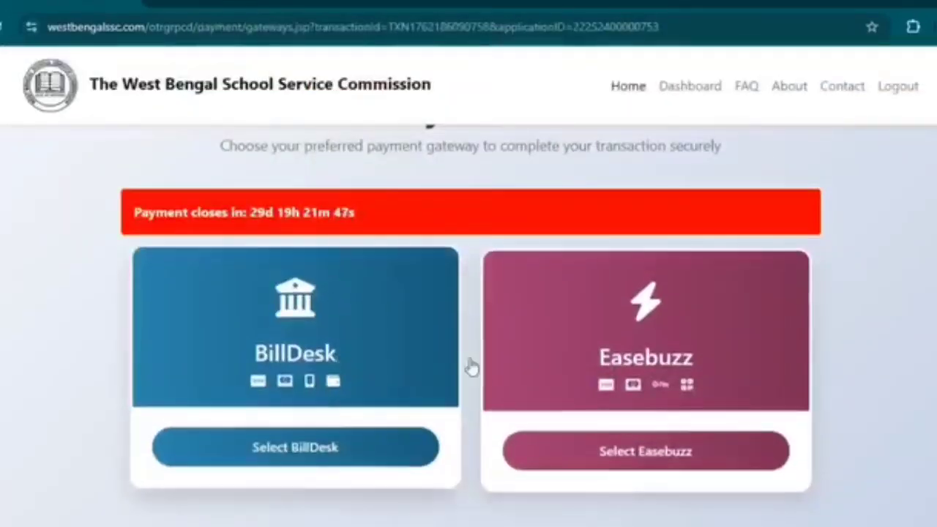
pyautogui.click(353, 452)
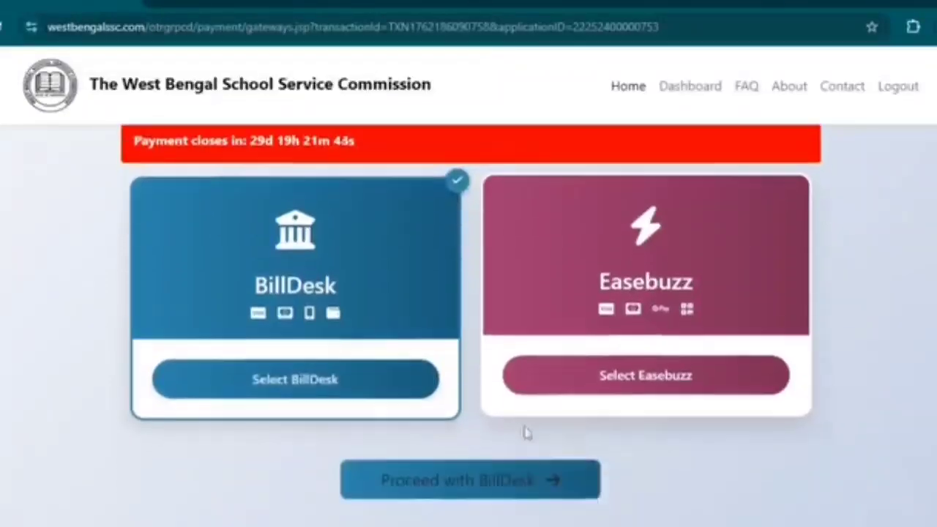
pyautogui.click(506, 444)
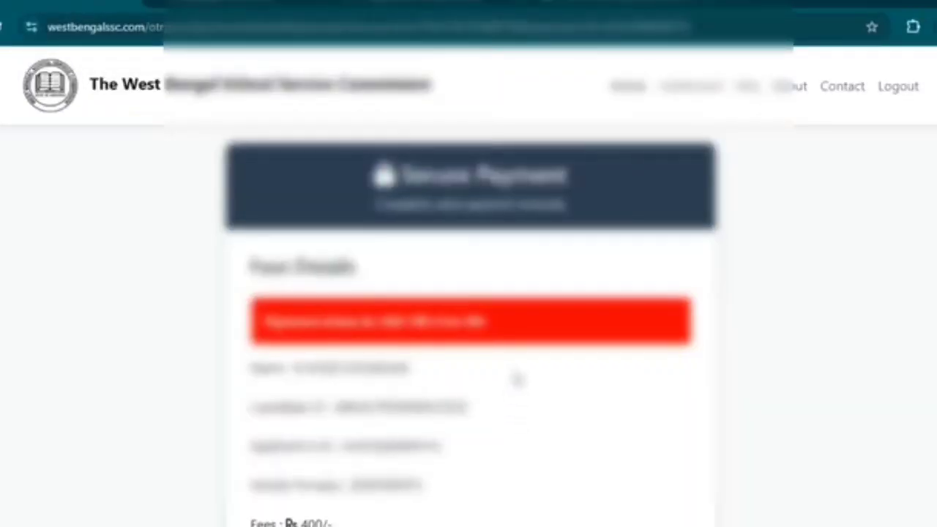
pyautogui.scroll(-3, 517, 378)
pyautogui.scroll(1, 506, 374)
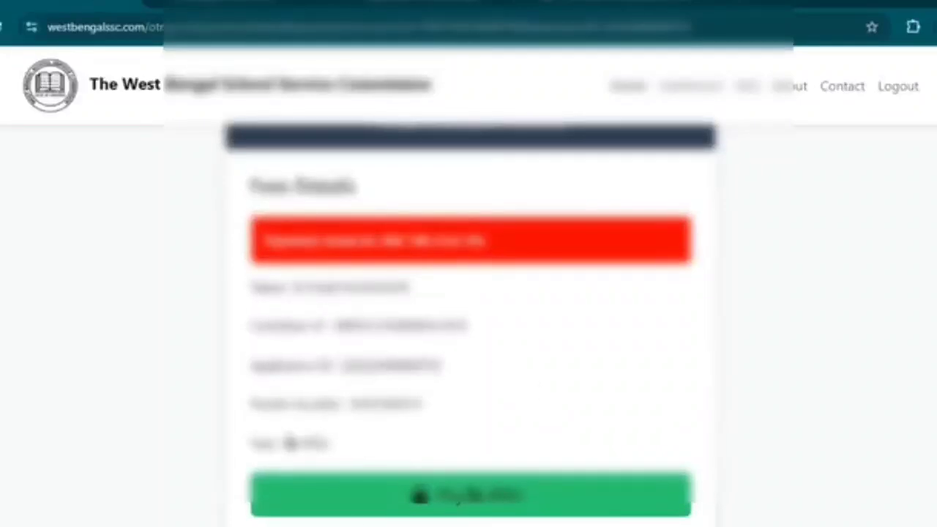
# Proceed to pay the Rs. 400 application fee, view the Net Banking option and choose UPI as the payment method.
pyautogui.click(413, 500)
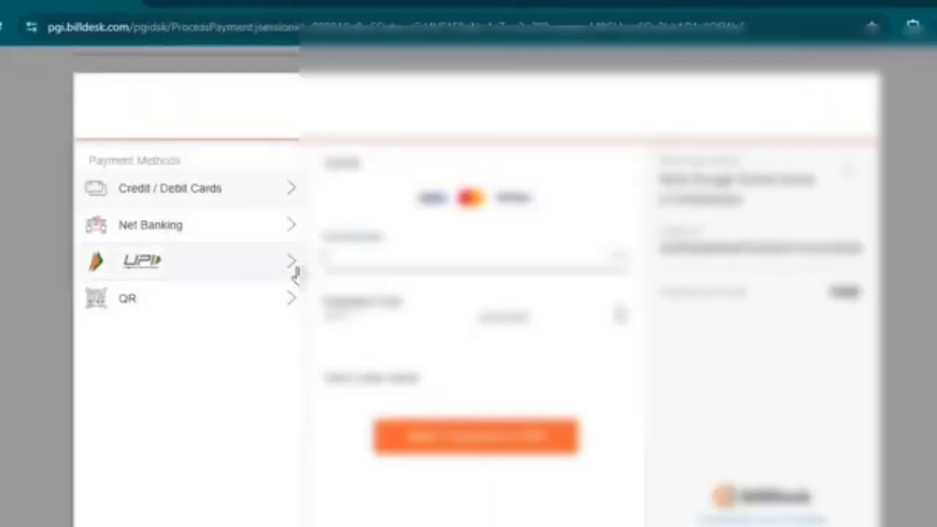
pyautogui.click(174, 223)
pyautogui.click(178, 262)
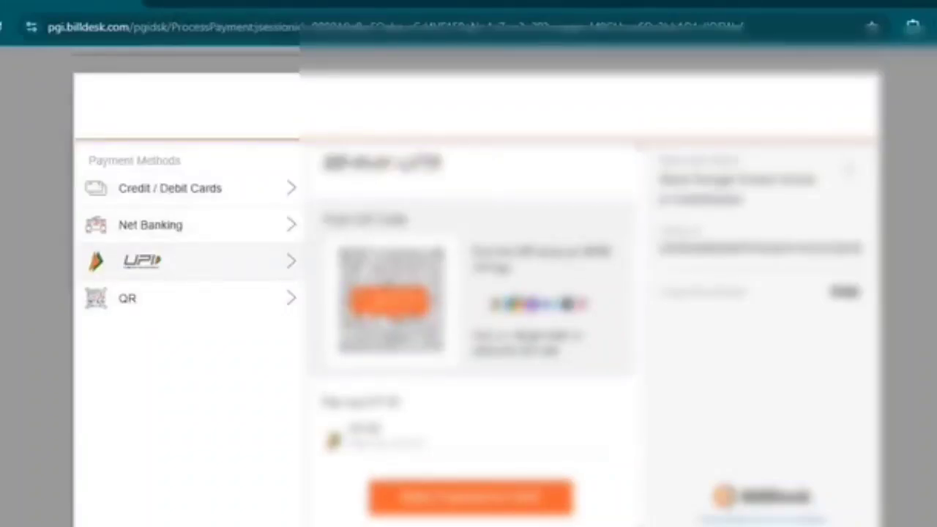
# Display the UPI QR code for paying the application fee.
pyautogui.click(390, 301)
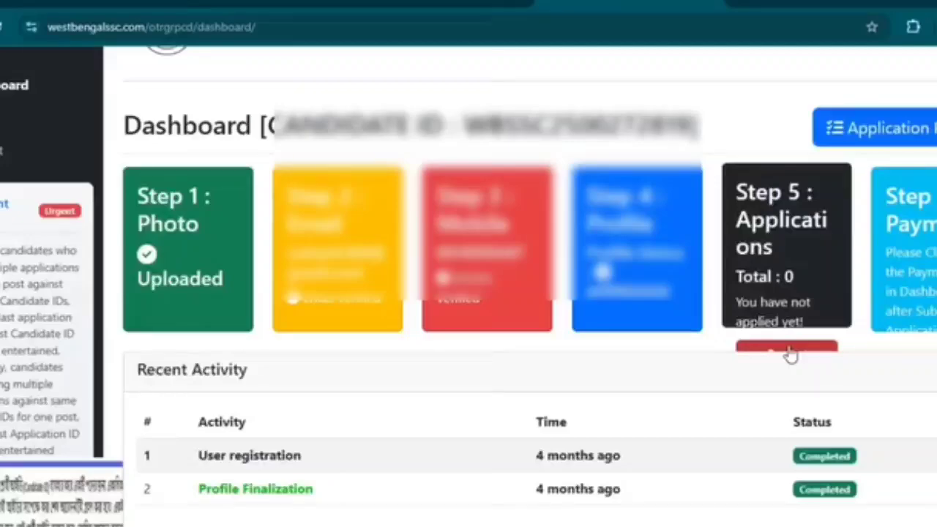
# Open a new application from the dashboard's Applications step and choose Group-D as the Post Name.
pyautogui.click(789, 353)
pyautogui.scroll(-2, 493, 305)
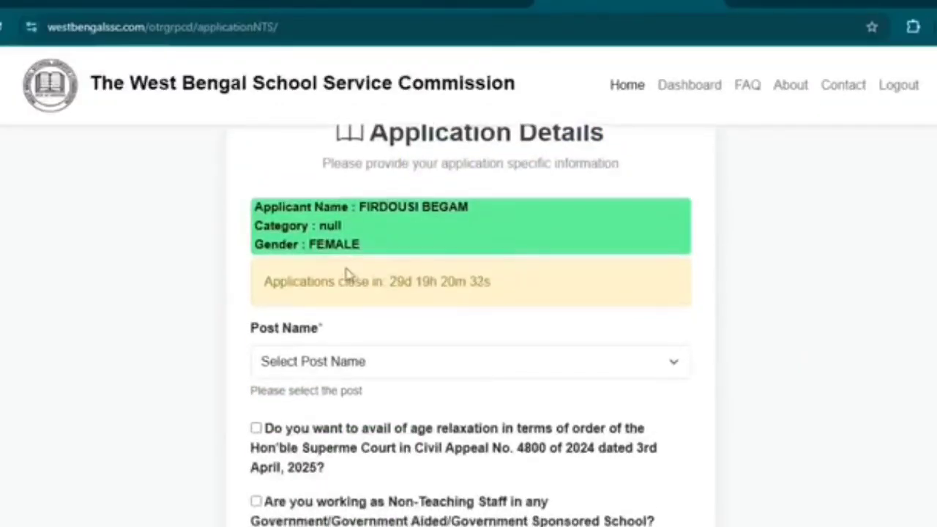
pyautogui.scroll(-1, 346, 276)
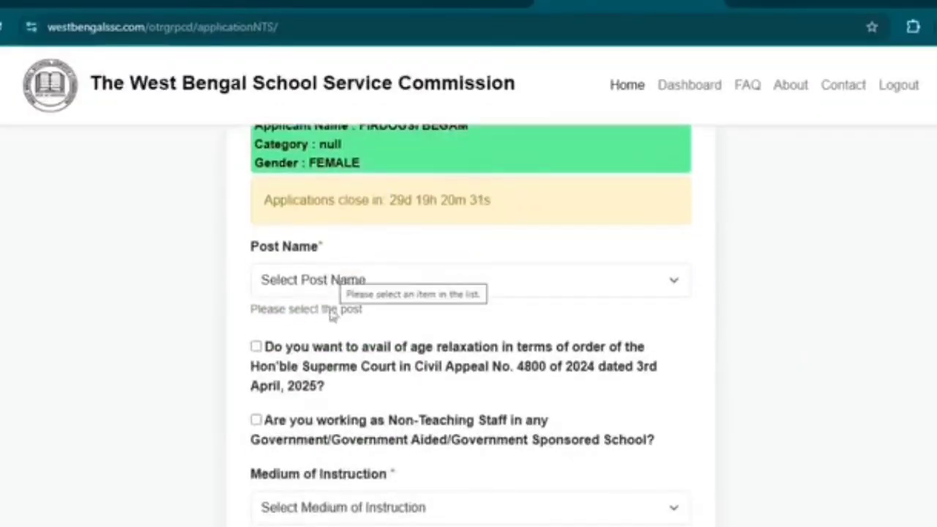
pyautogui.click(313, 280)
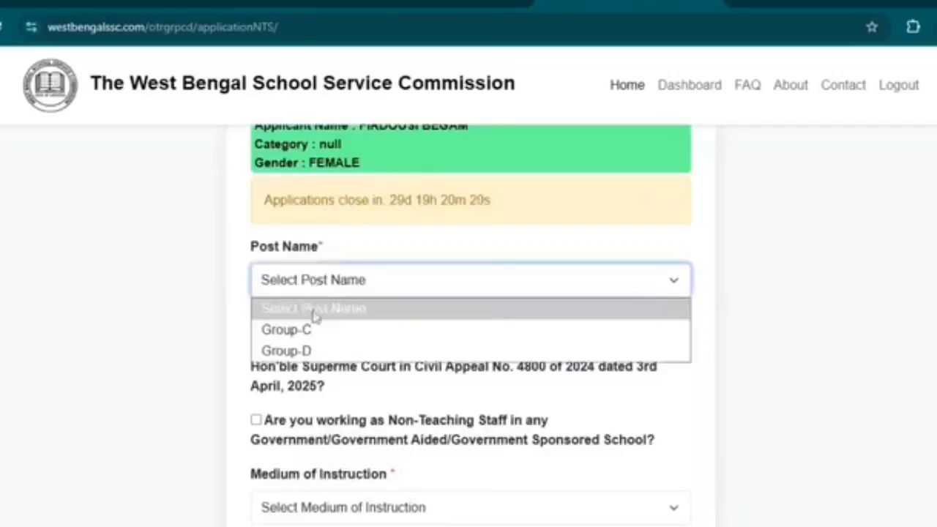
pyautogui.click(307, 352)
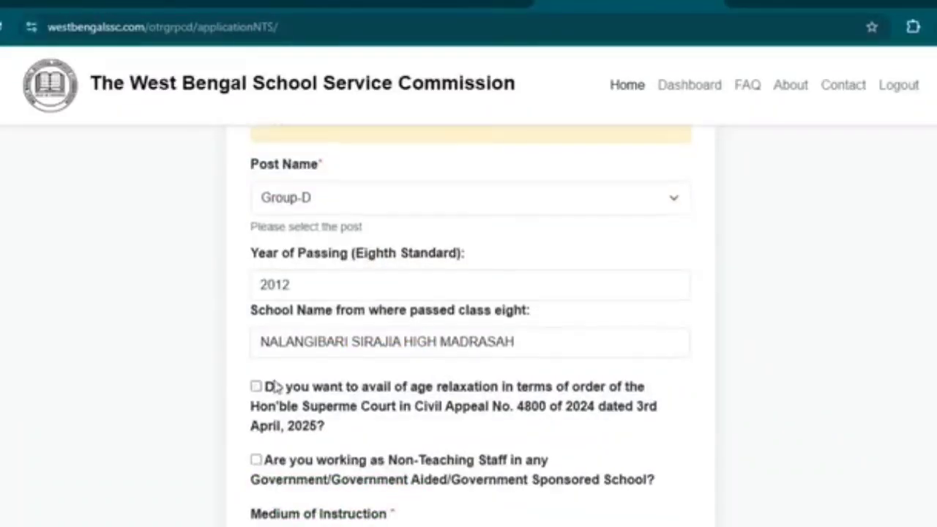
# Read the age relaxation question about the Supreme Court order in Civil Appeal No. 4800 of 2024.
pyautogui.scroll(-1, 268, 386)
pyautogui.moveTo(267, 311); pyautogui.dragTo(344, 366)
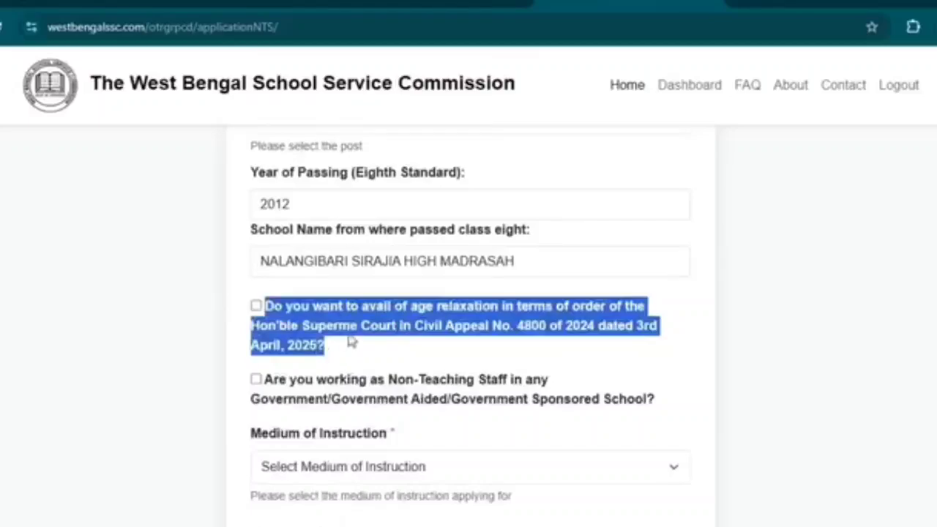
pyautogui.click(348, 337)
pyautogui.click(341, 331)
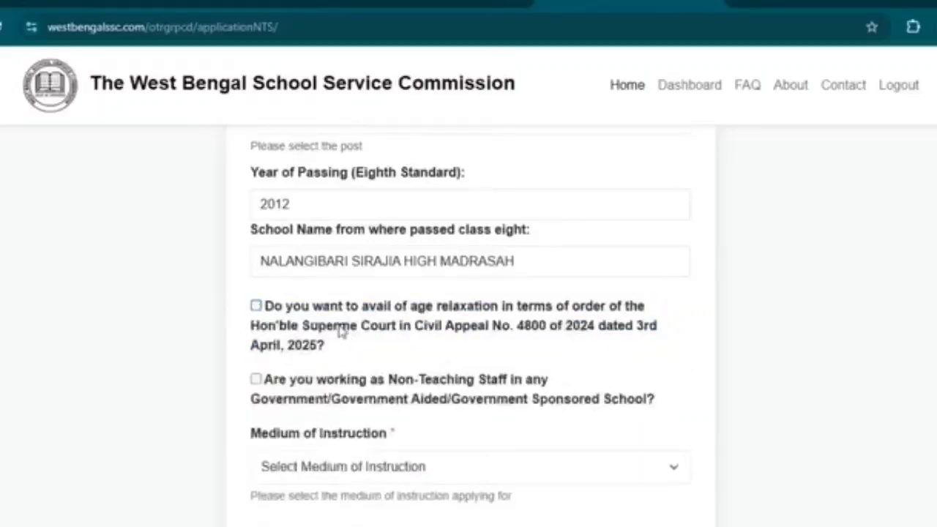